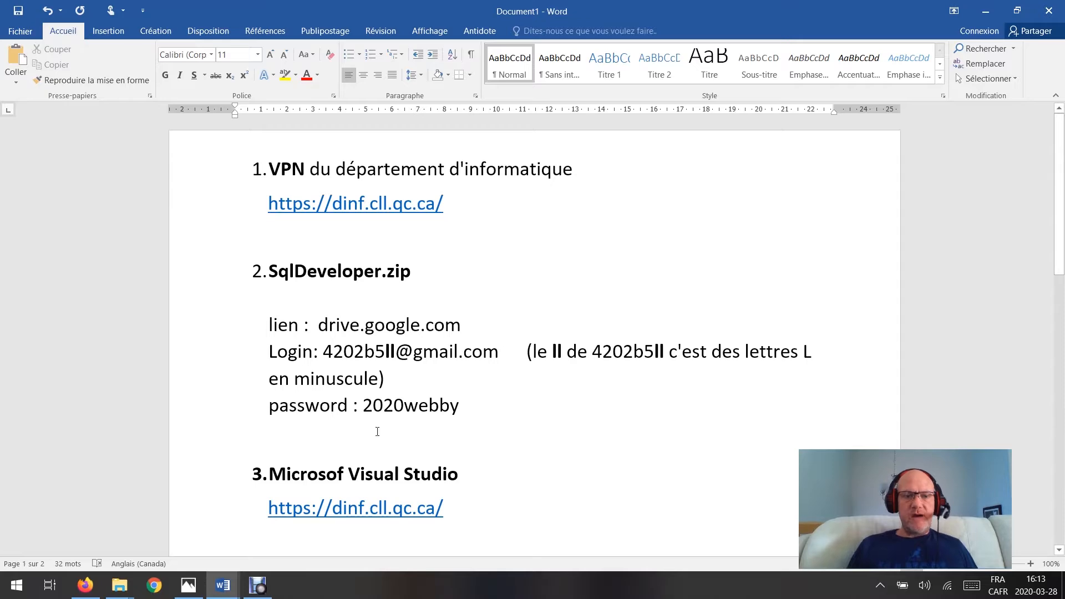
Step: Switch to Firefox, open the department's vpn.dinf.cll.qc.ca guide, and review the VPN download and installation options for each operating system
left_click(92, 585)
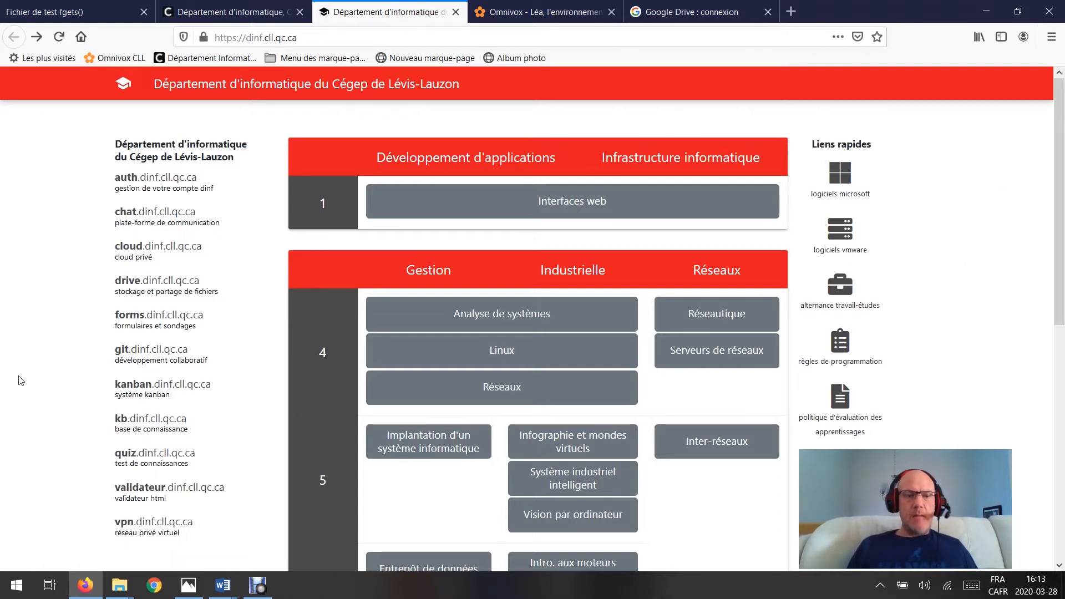
left_click(155, 526)
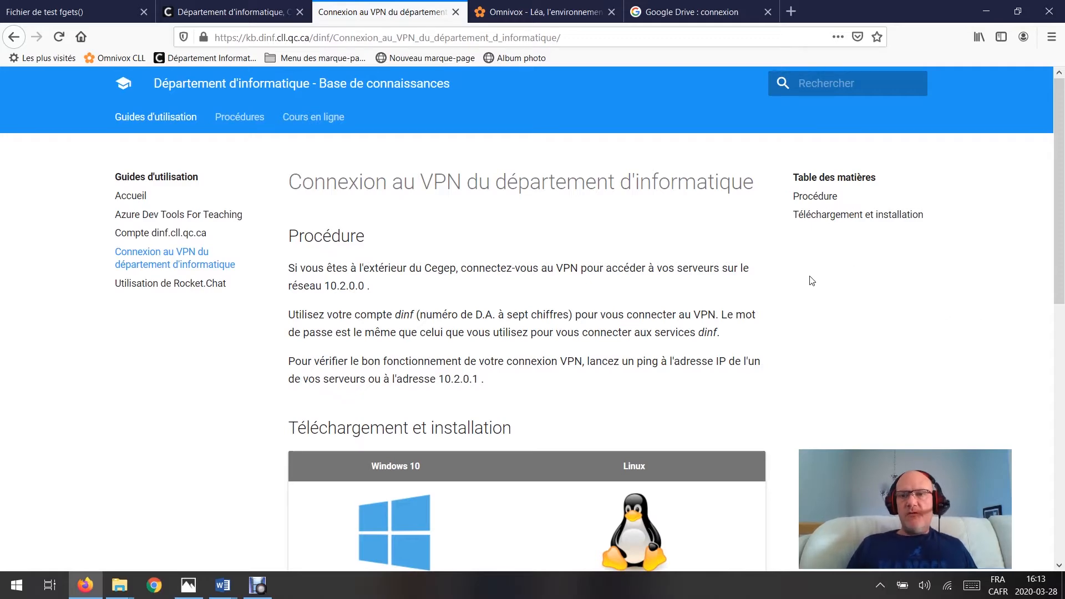
scroll(812, 280, "down", 6)
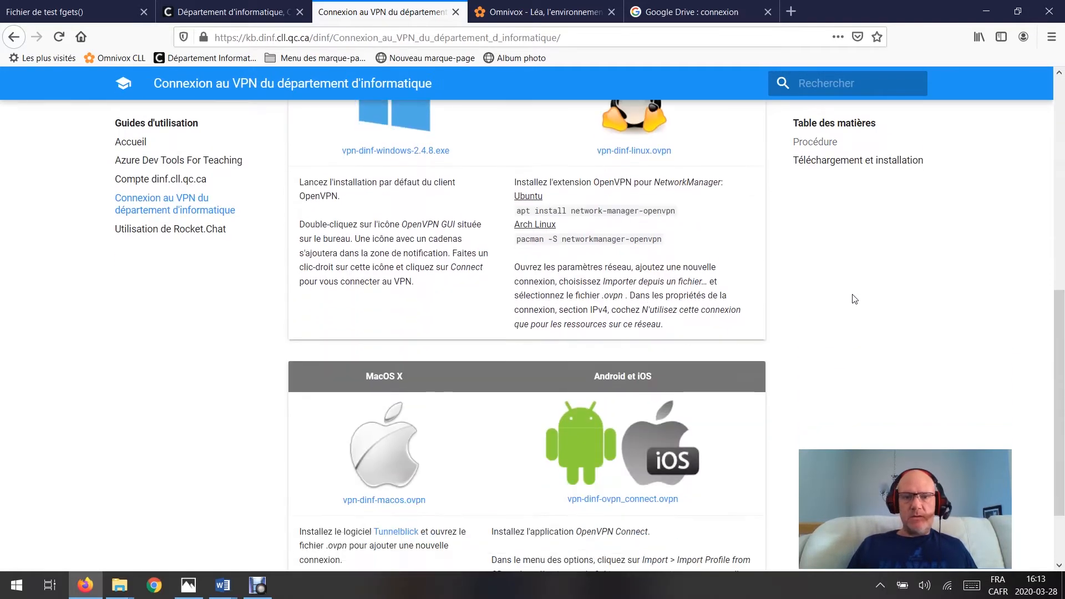
scroll(853, 302, "down", 3)
scroll(860, 324, "up", 5)
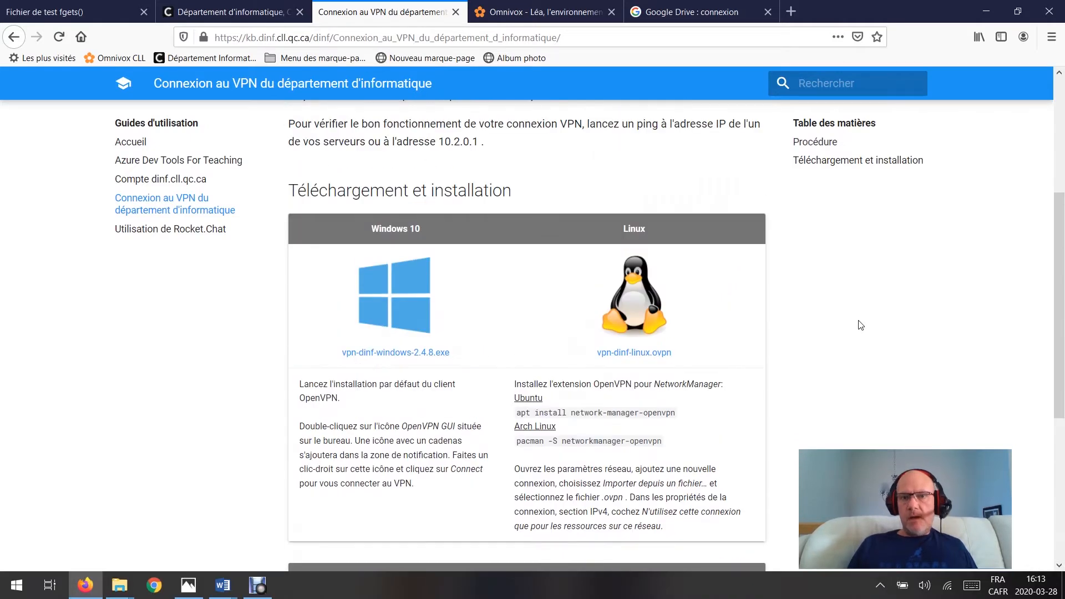
scroll(860, 324, "down", 4)
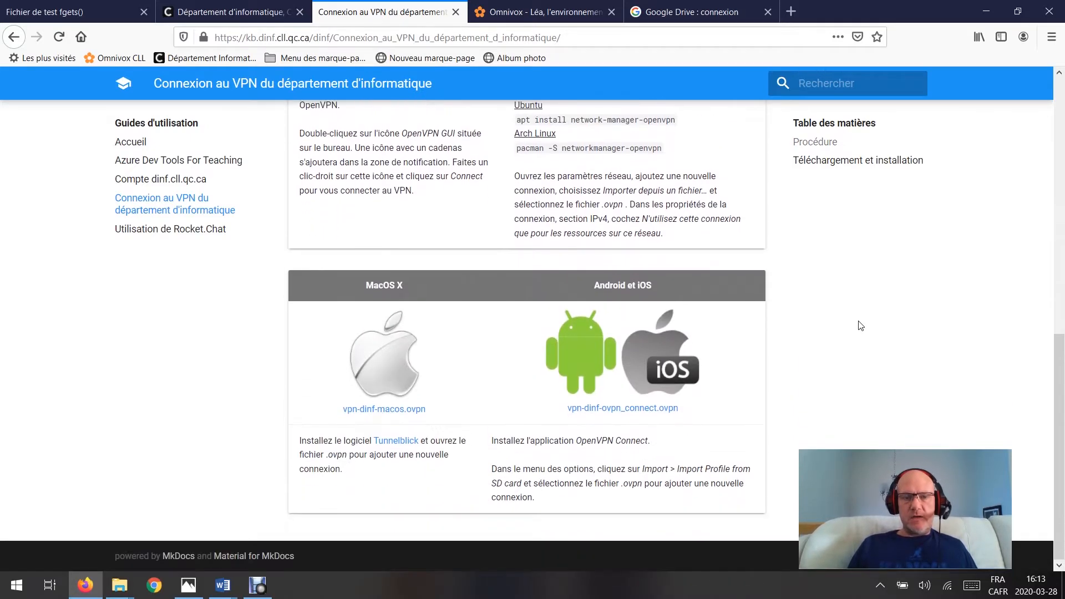
scroll(860, 325, "up", 4)
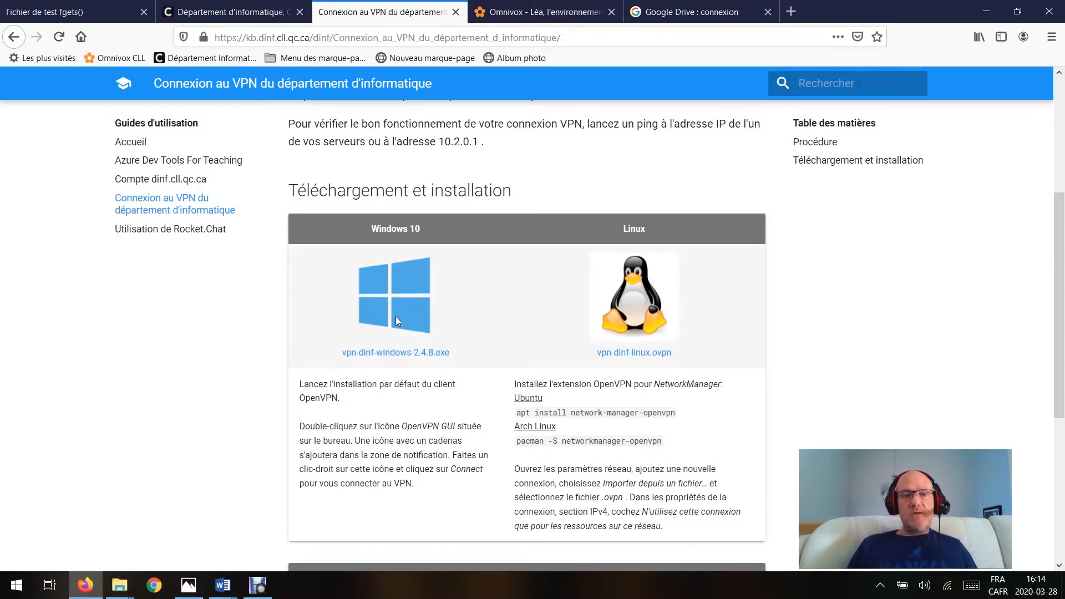
Step: Download the Windows 10 installer vpn-dinf-windows-2.4.8.exe and show it in its Downloads folder
left_click(390, 357)
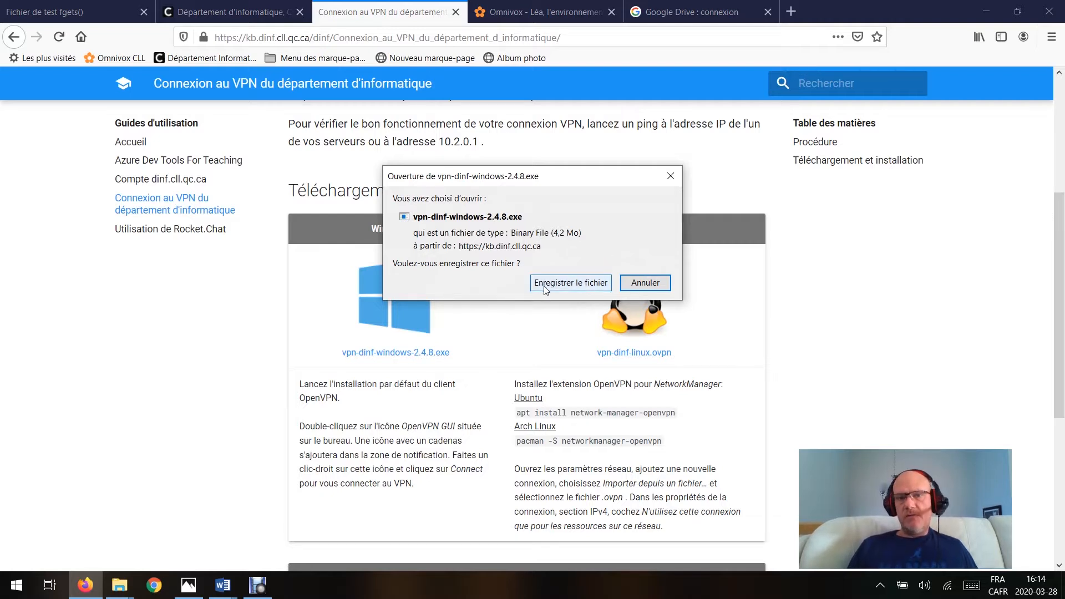
left_click(567, 284)
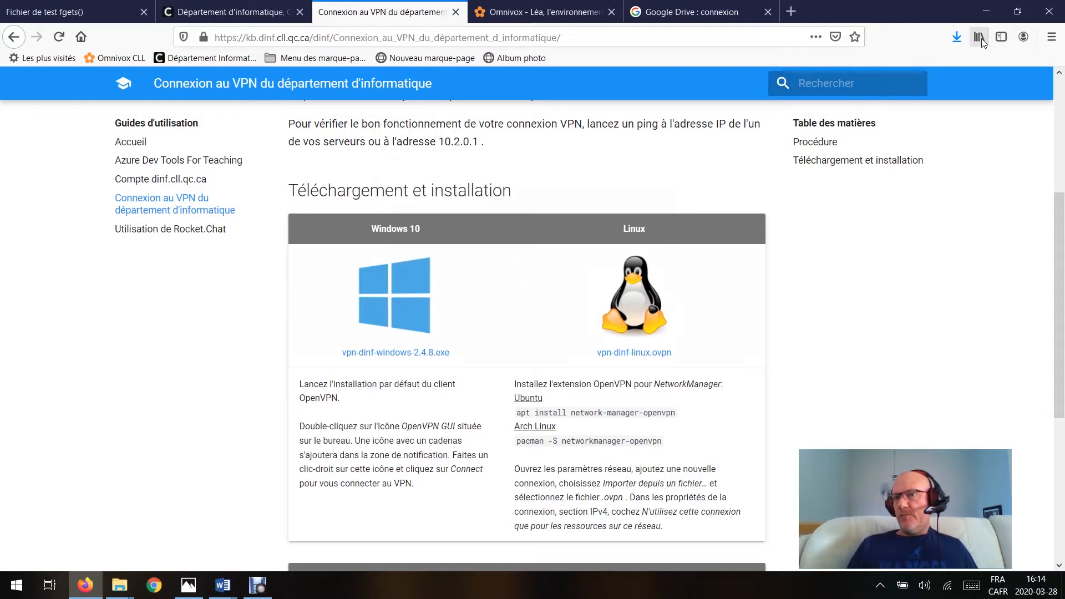
left_click(958, 35)
left_click(945, 78)
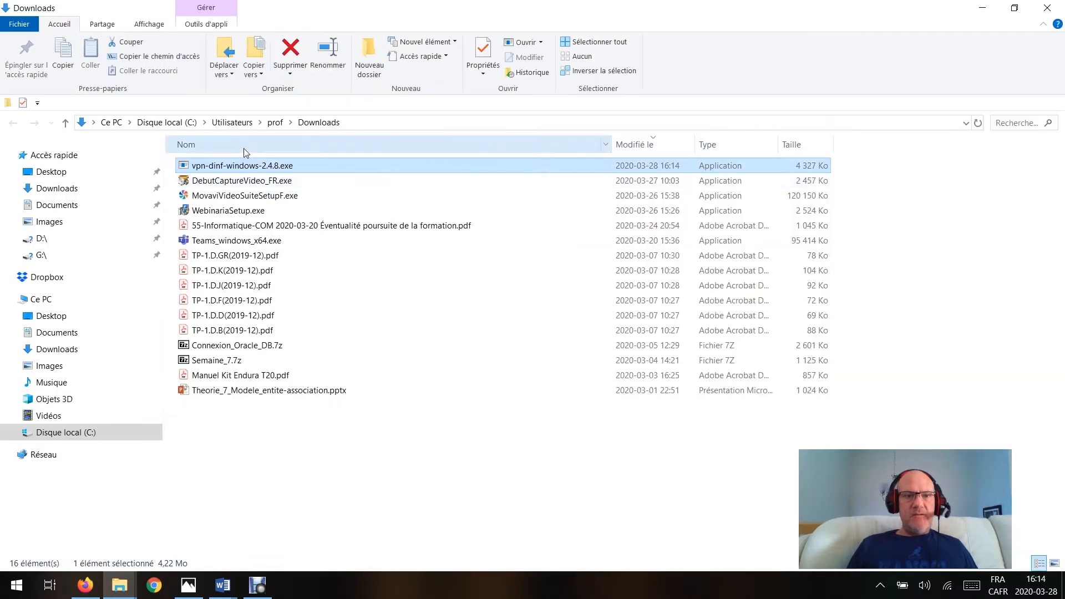
Step: Run vpn-dinf-windows-2.4.8.exe despite the unknown publisher, install OpenVPN with its configuration files, and close the installer
double_click(259, 166)
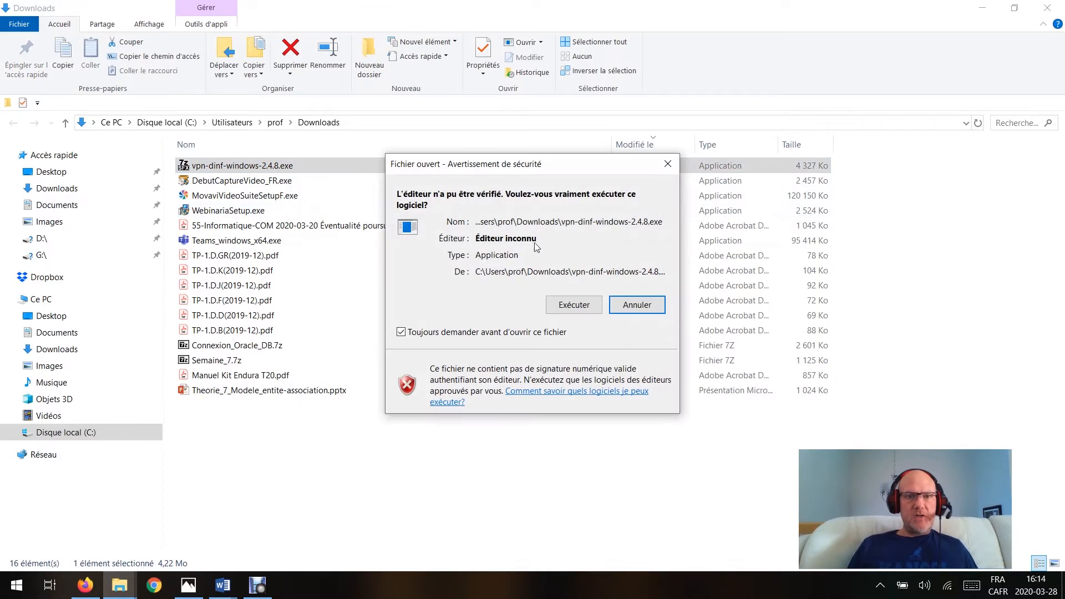
left_click(575, 306)
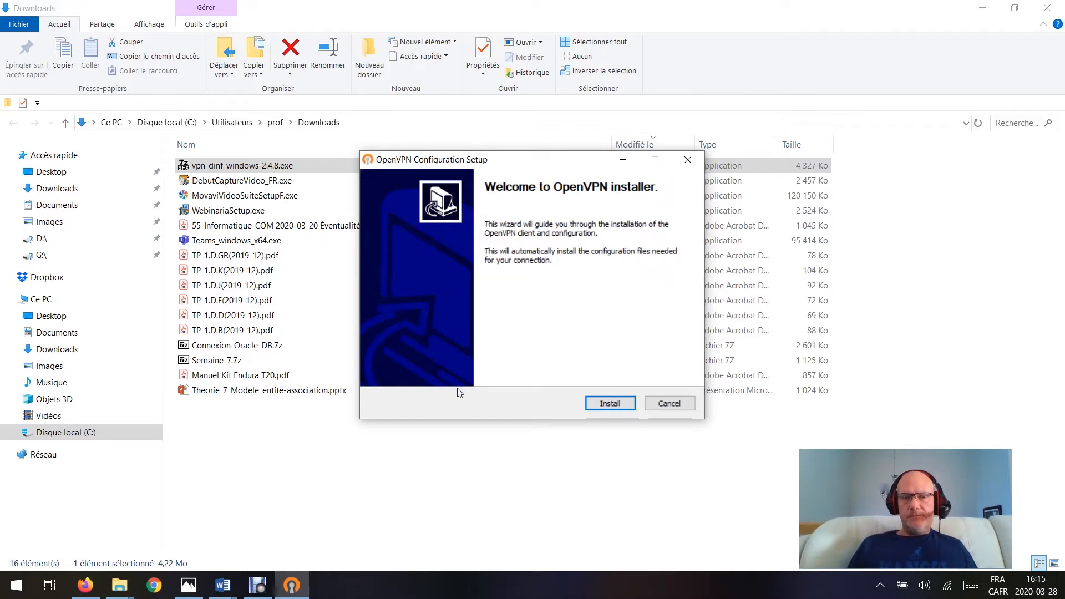
left_click(618, 404)
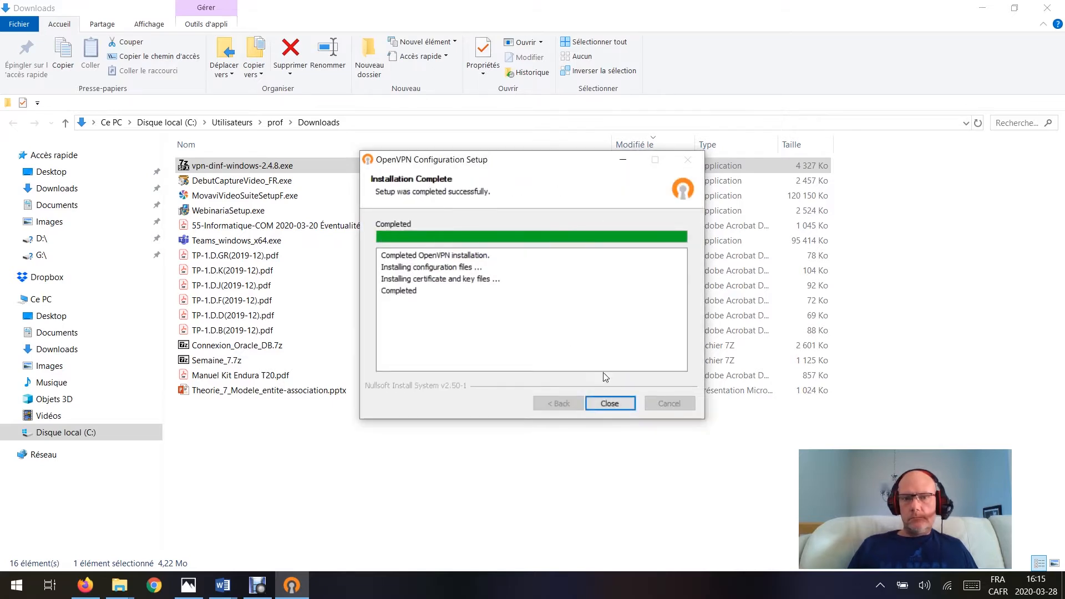
left_click(609, 404)
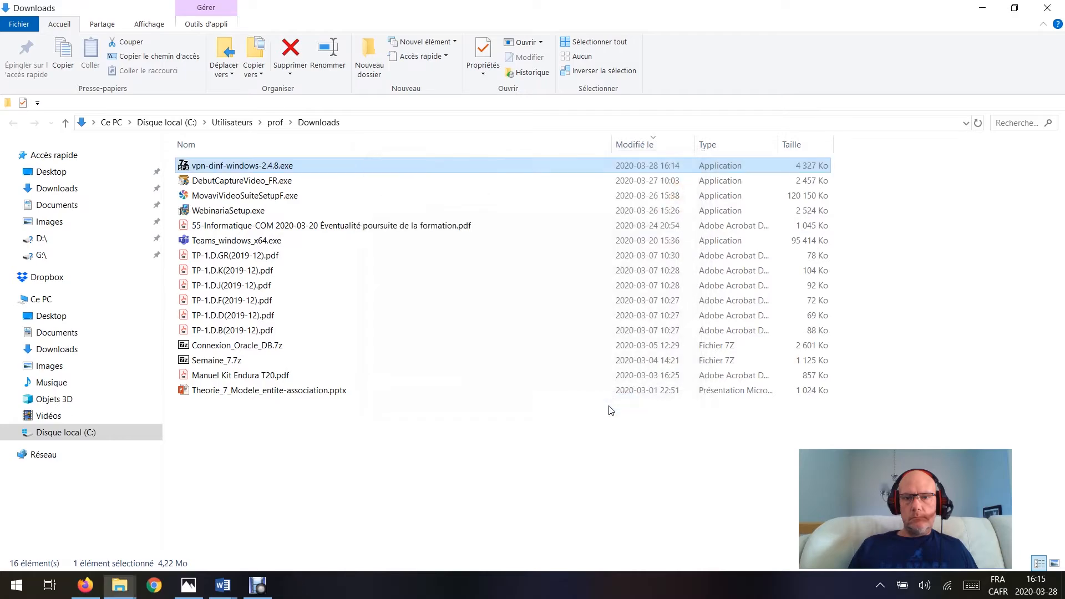
Step: Launch OpenVPN GUI from the VPN Cégep folder on the desktop and start a VPN connection
key("super+d")
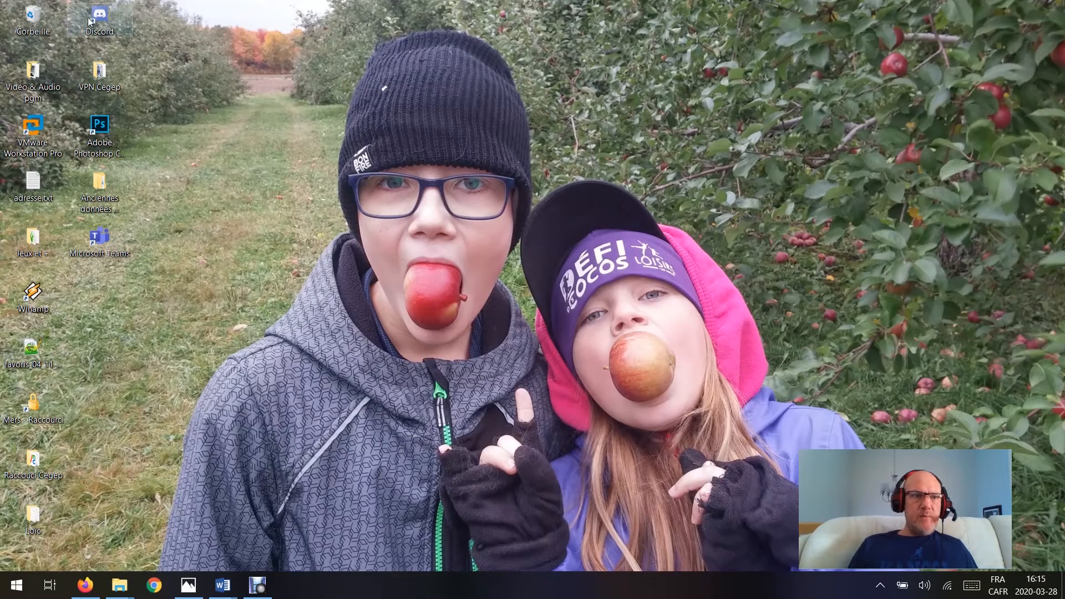
double_click(99, 73)
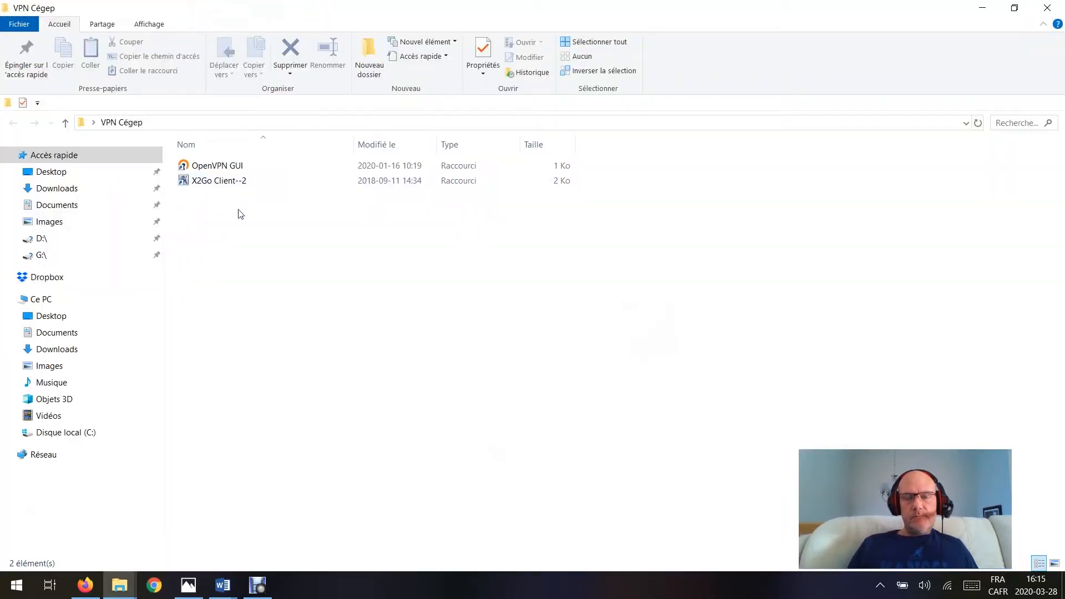
double_click(218, 168)
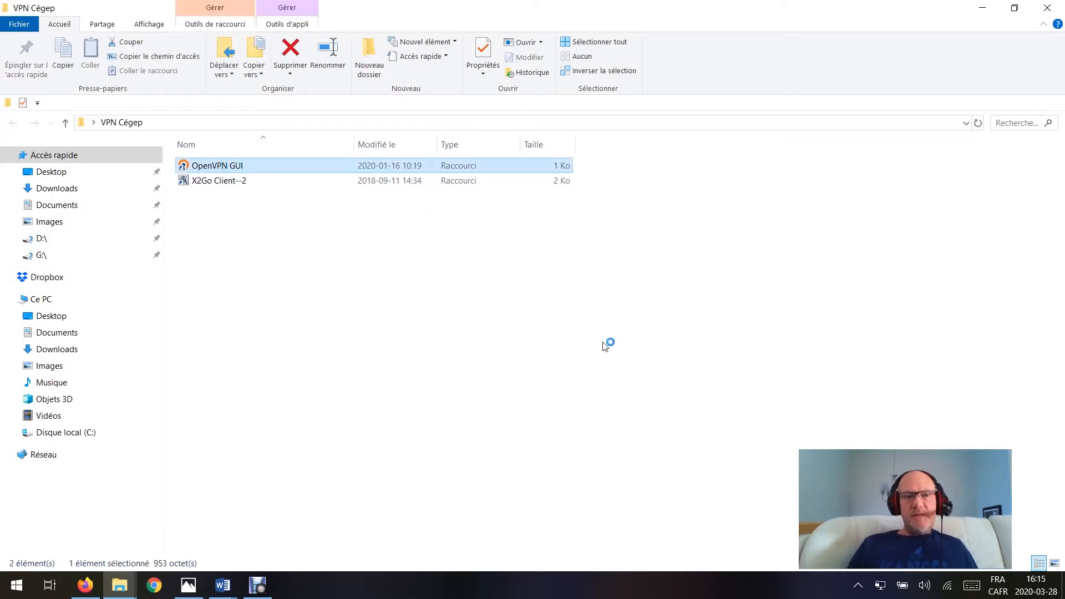
right_click(881, 587)
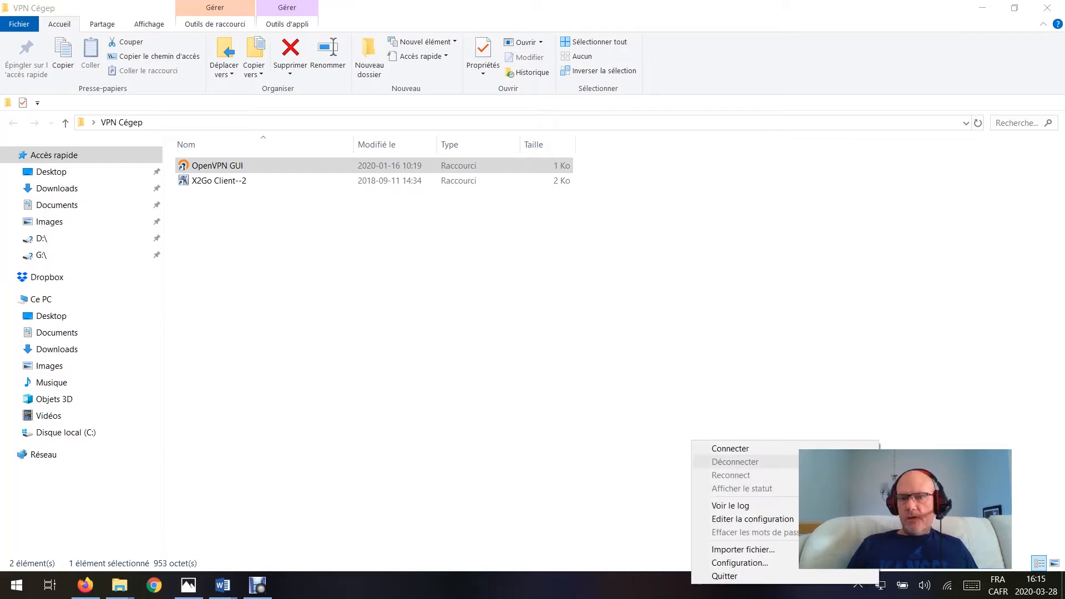
left_click(784, 446)
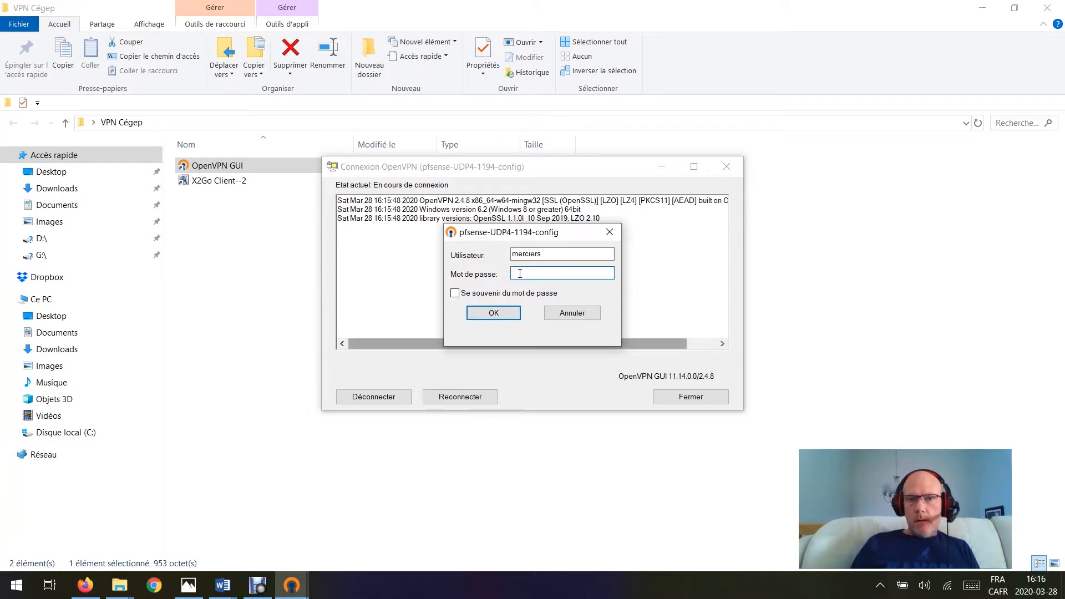
Step: Enter the account password for the pfsense-UDP4-1194-config connection, connect, and close the OpenVPN connection window
type("*****")
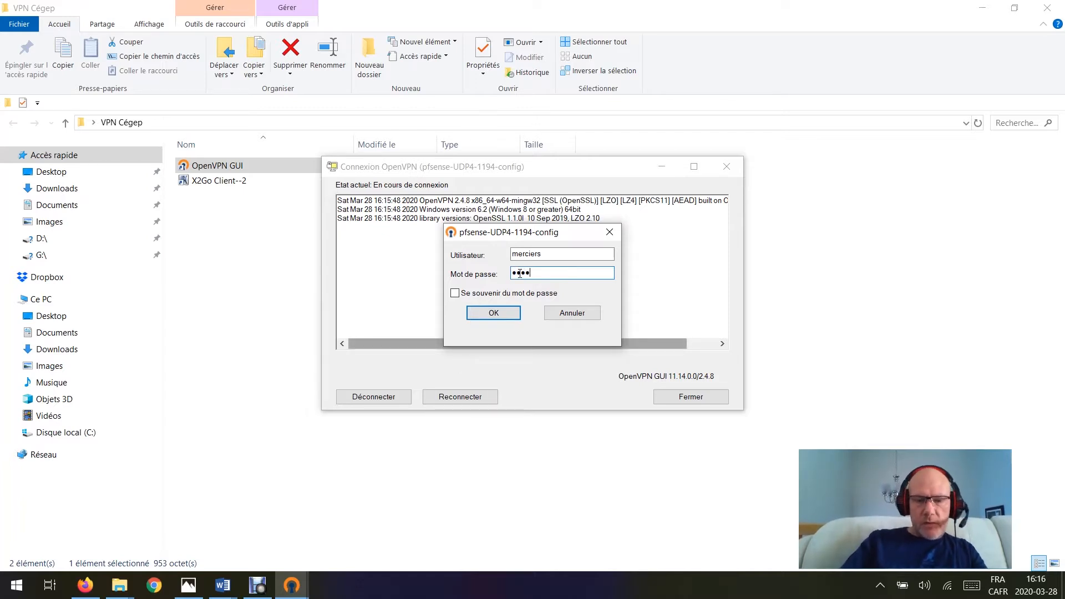
type("****")
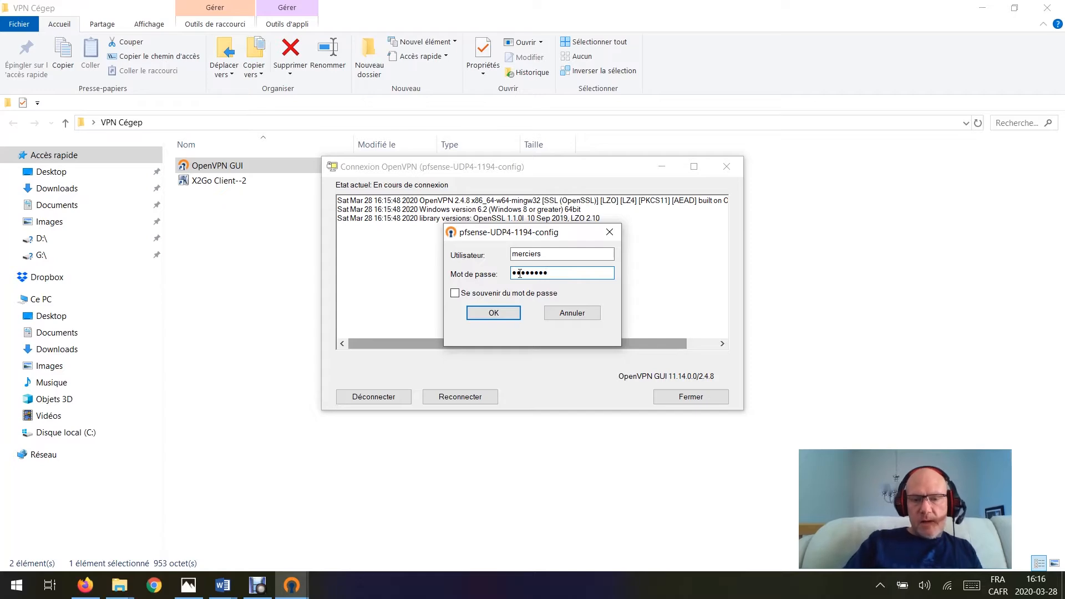
left_click(506, 313)
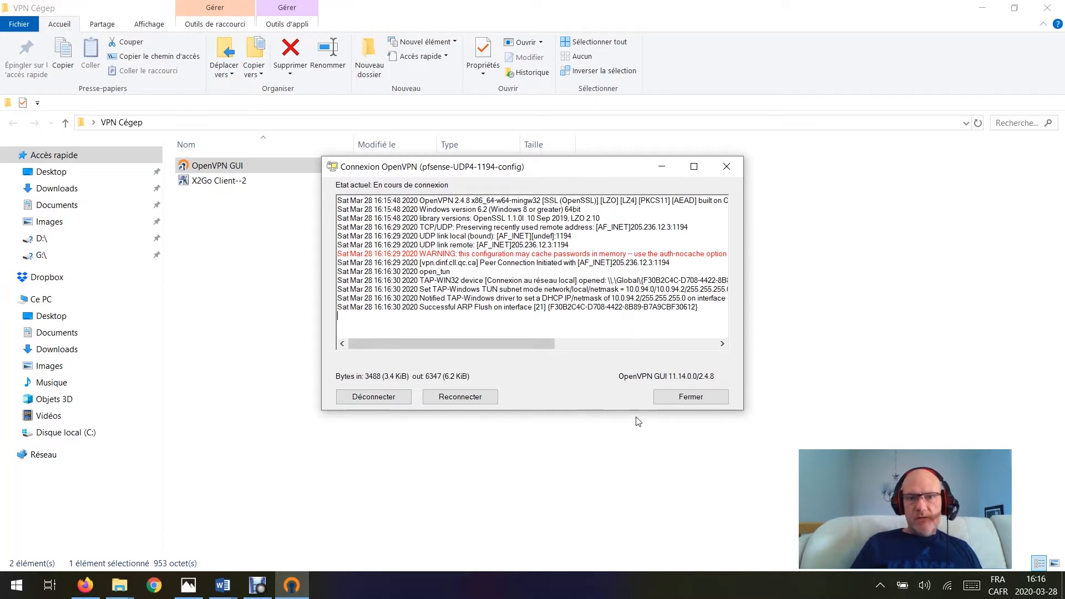
left_click(690, 396)
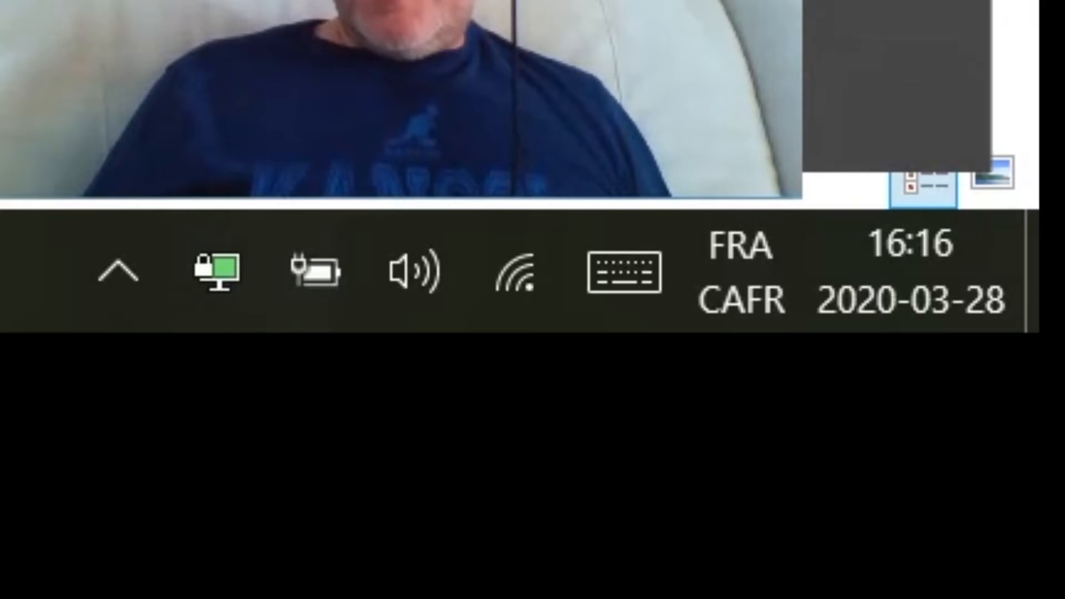
Step: Check the OpenVPN connection status icon among the Windows notification icons
mouse_move(216, 286)
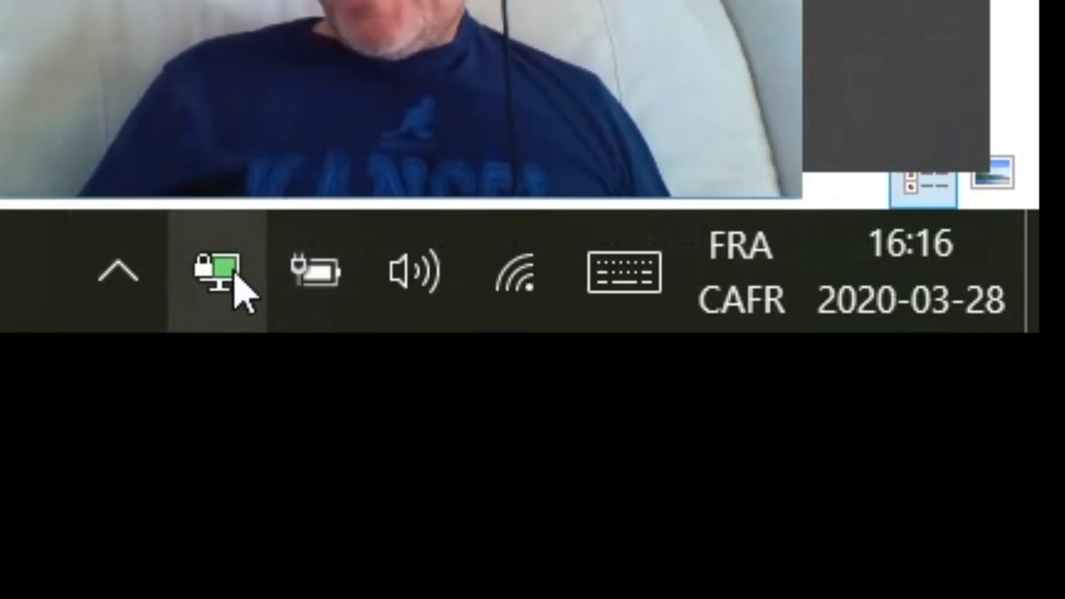
mouse_move(215, 260)
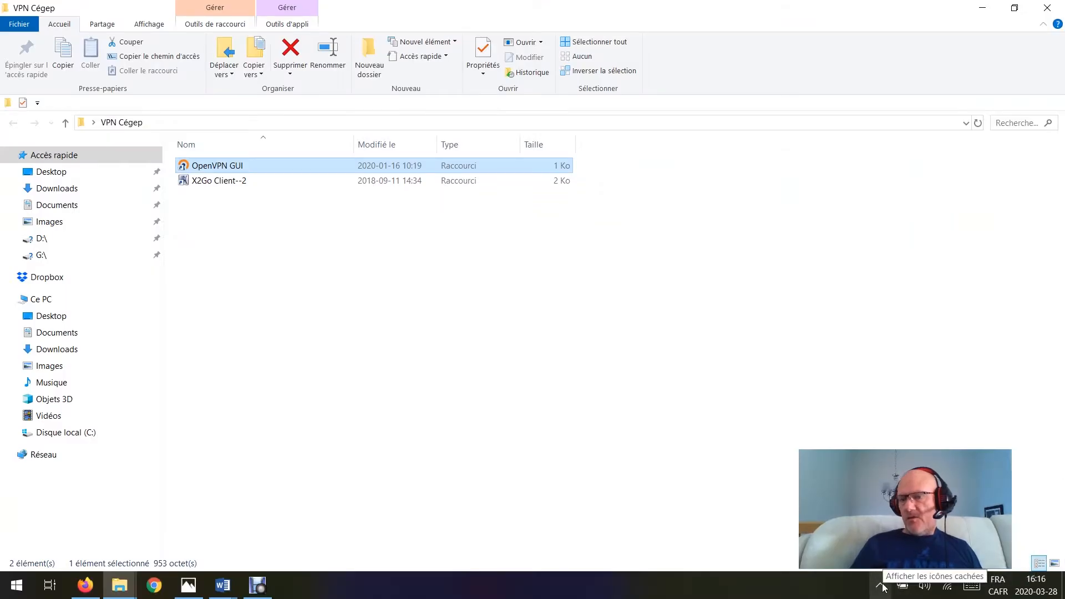
left_click(881, 586)
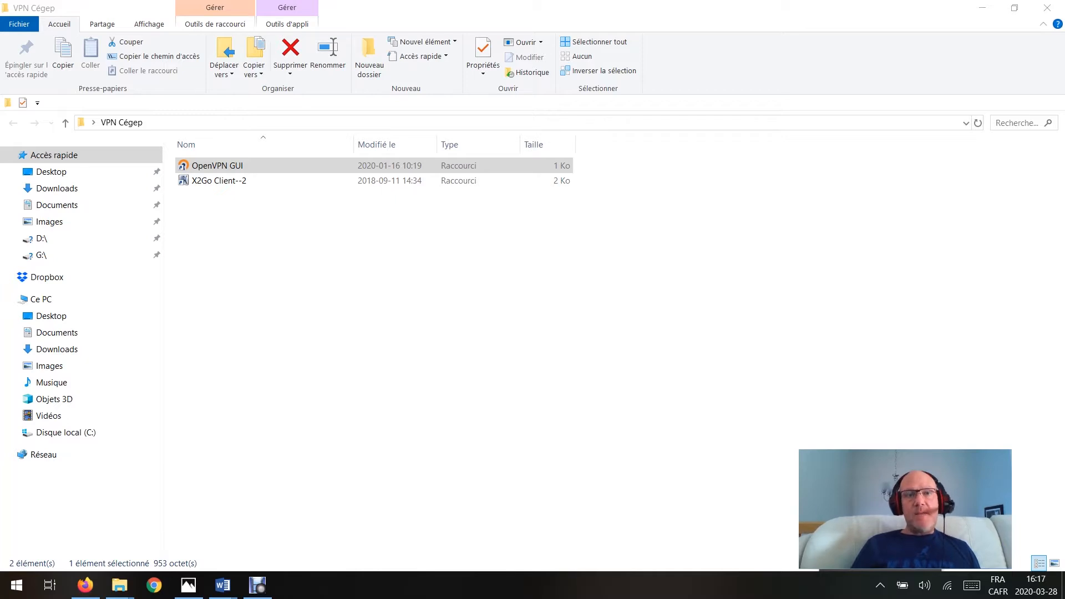
Step: Copy the login e-mail from the SqlDeveloper.zip section of the Word document and submit it on the Google Drive sign-in page in Firefox
key("alt+Tab")
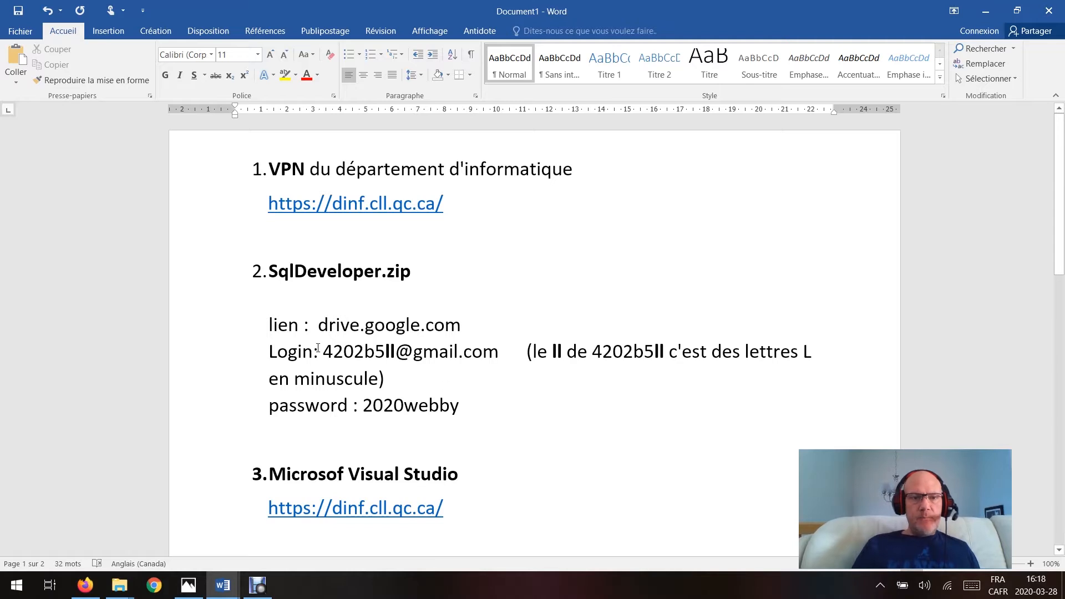
left_click_drag(323, 351, 495, 354)
key("ctrl+c")
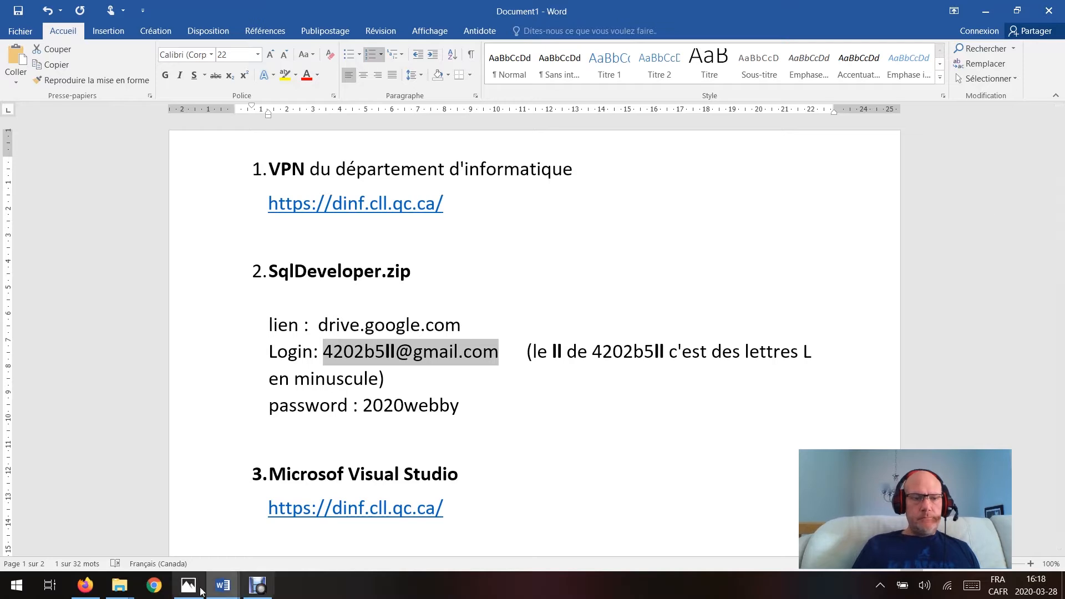
key("alt+Tab")
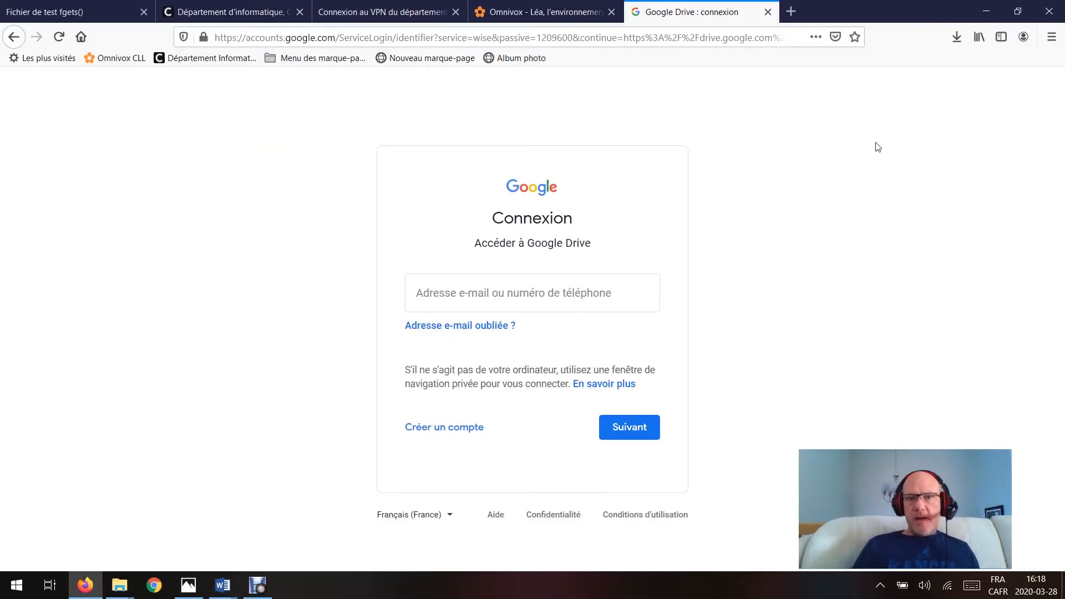
left_click(428, 293)
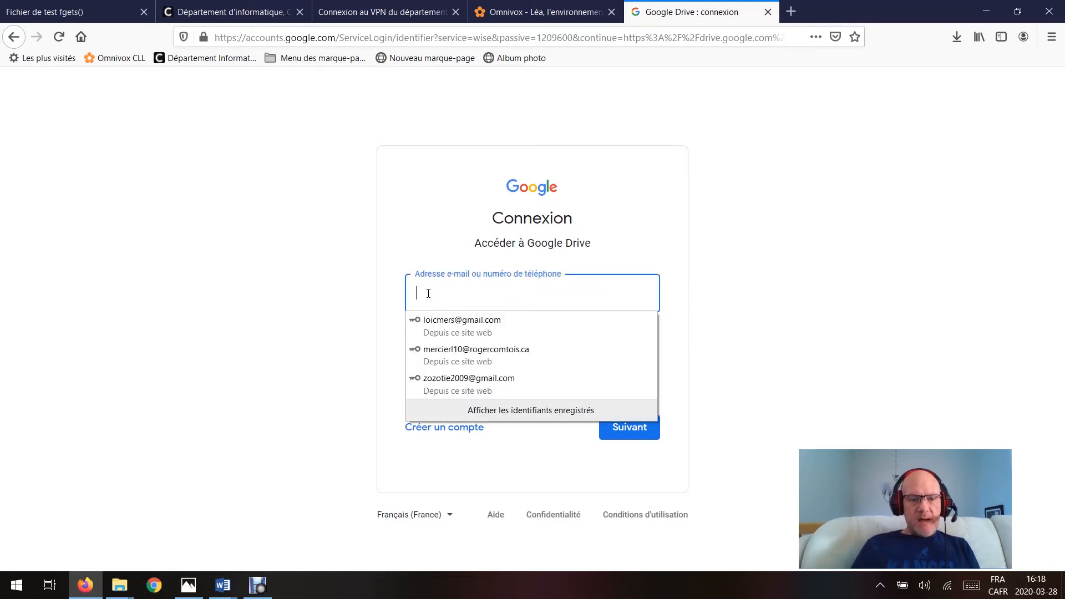
key("ctrl+v")
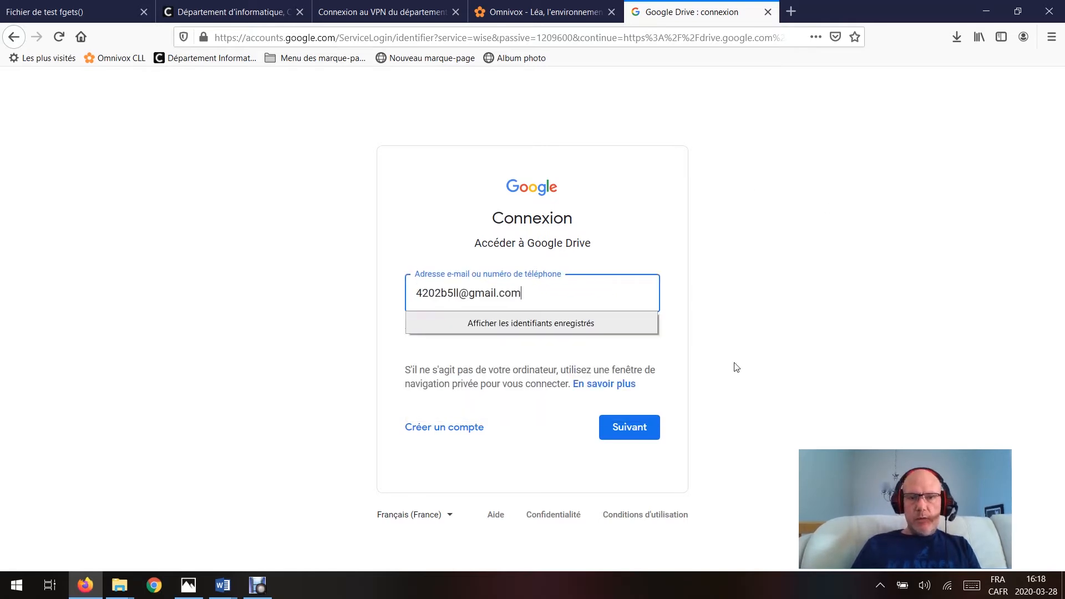
left_click(630, 426)
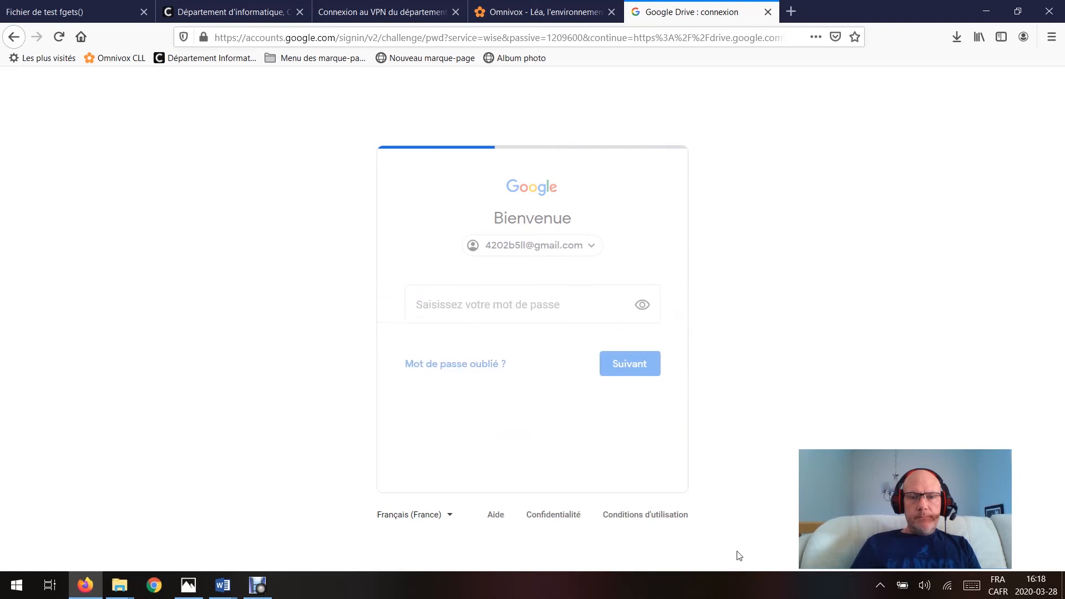
Step: Copy the account password from the Word document, sign in to Google Drive with it in Firefox, and decline saving the login
left_click(222, 581)
left_click(148, 527)
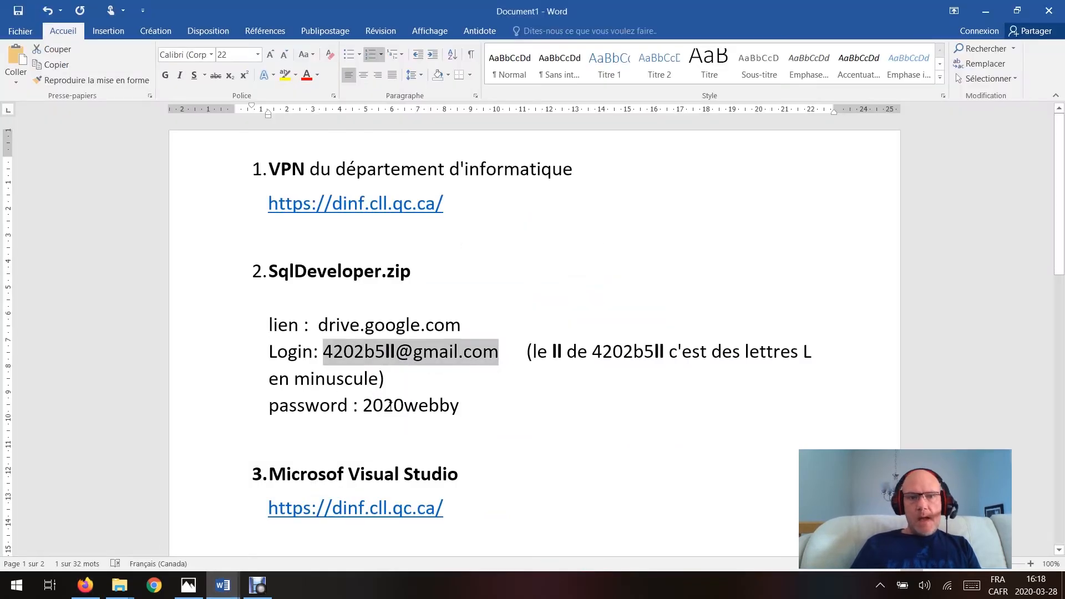
left_click_drag(461, 404, 366, 404)
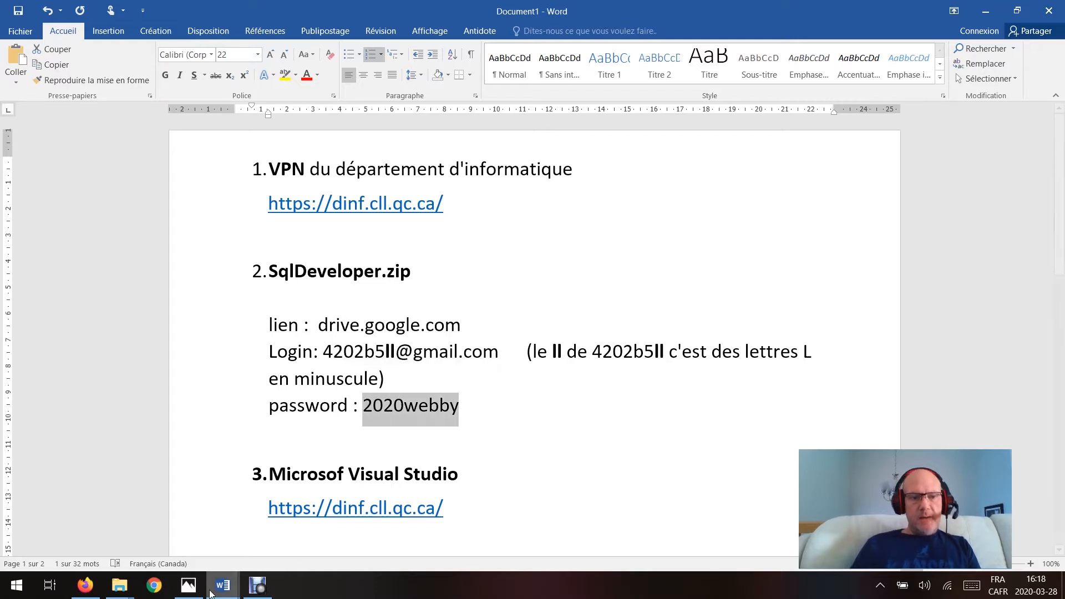
left_click(90, 590)
left_click(451, 304)
key("ctrl+v")
left_click(620, 363)
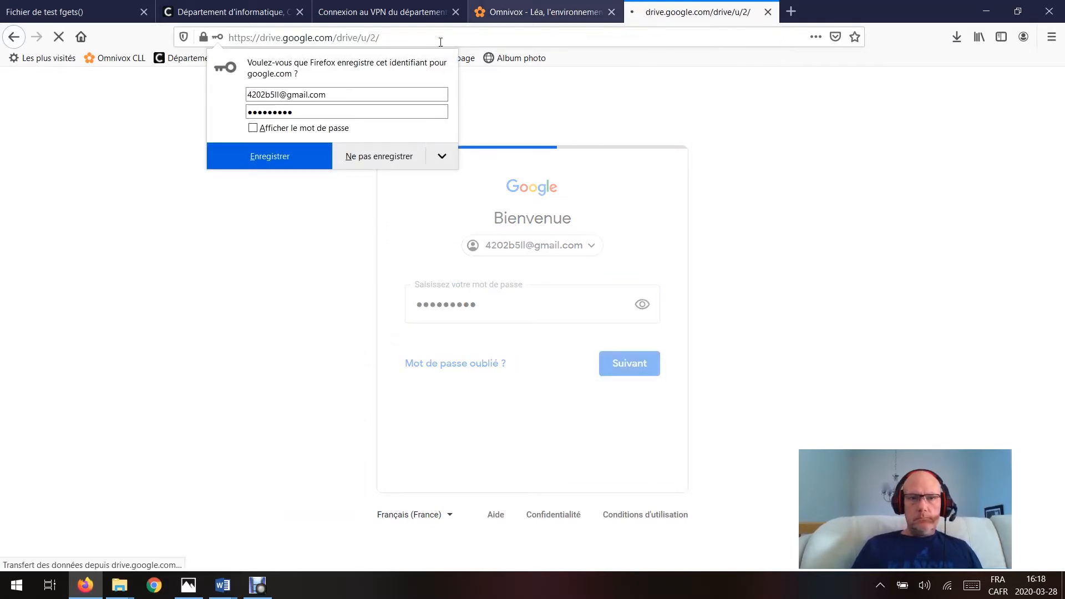
left_click(366, 160)
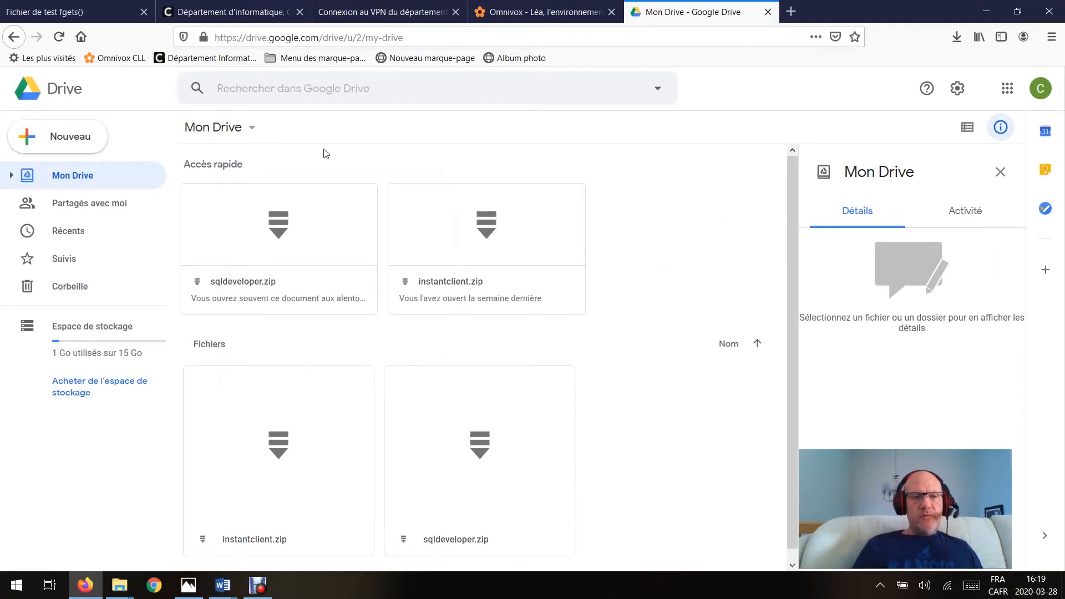
Step: Download sqldeveloper.zip from Google Drive despite the missing antivirus scan and save the file
left_click(253, 284)
right_click(253, 284)
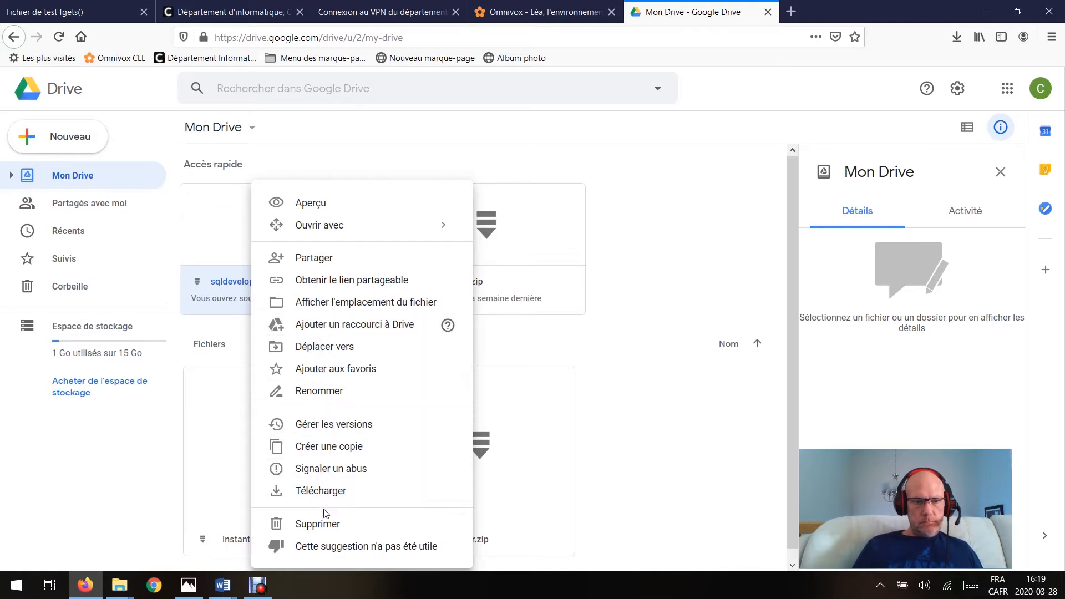
left_click(319, 492)
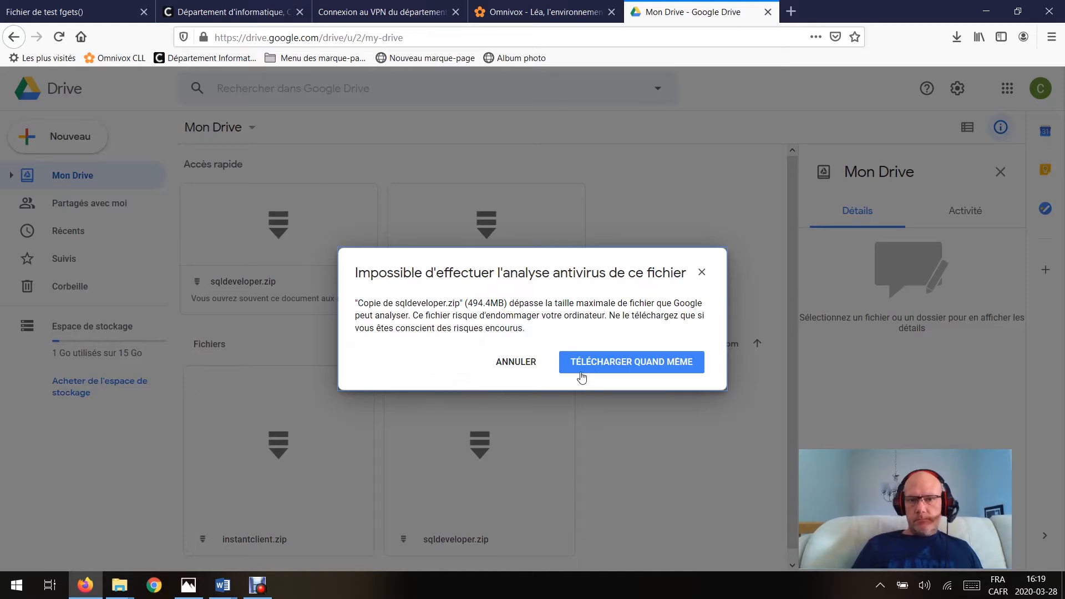
left_click(612, 363)
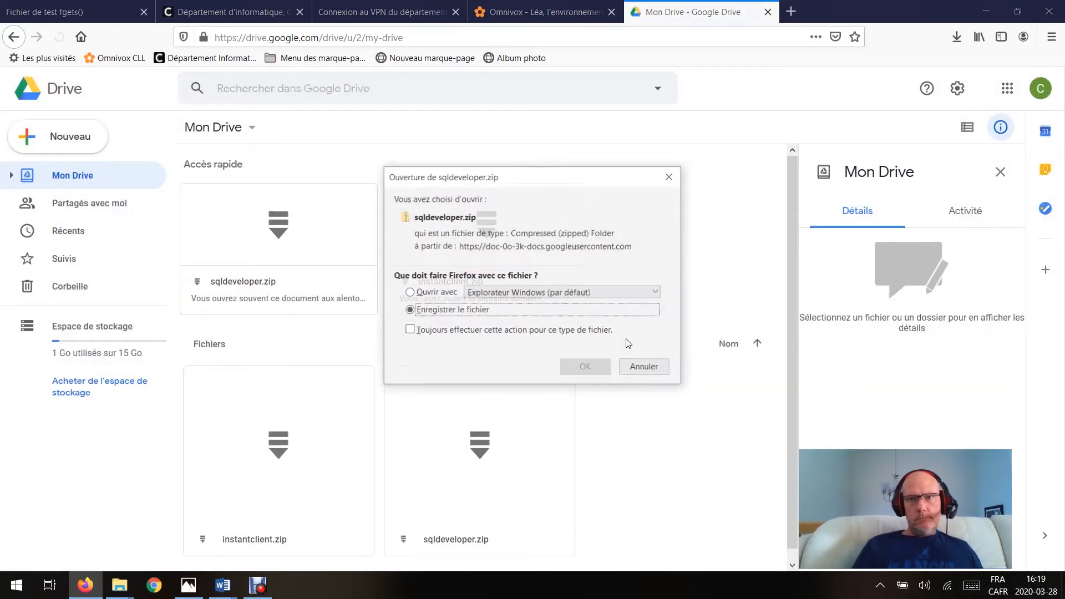
left_click(585, 366)
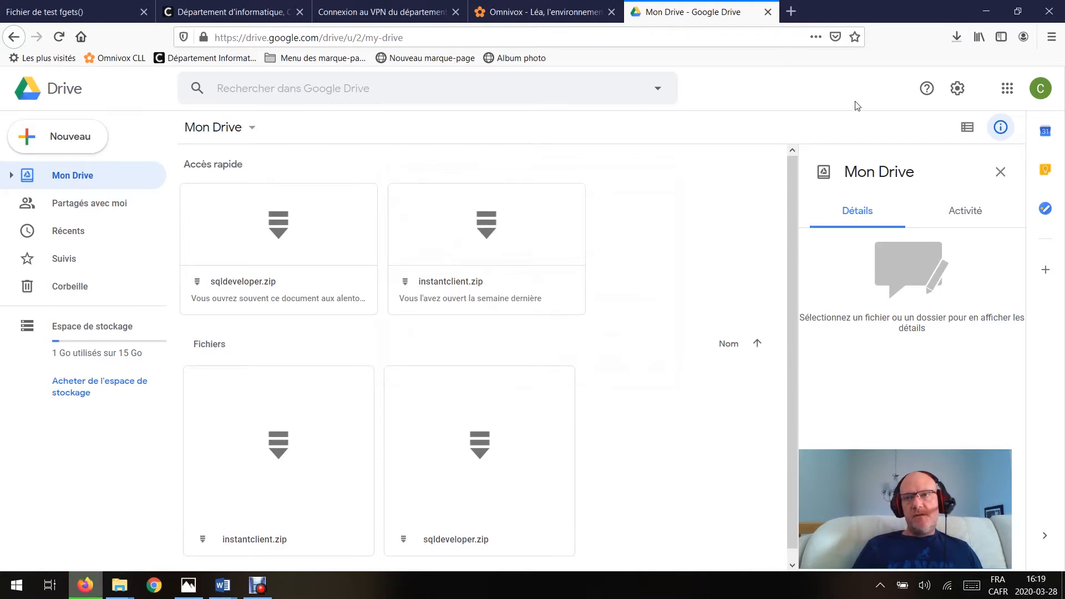
Step: Show the downloaded sqldeveloper.zip in its folder, maximize that window, and open the archive
left_click(956, 37)
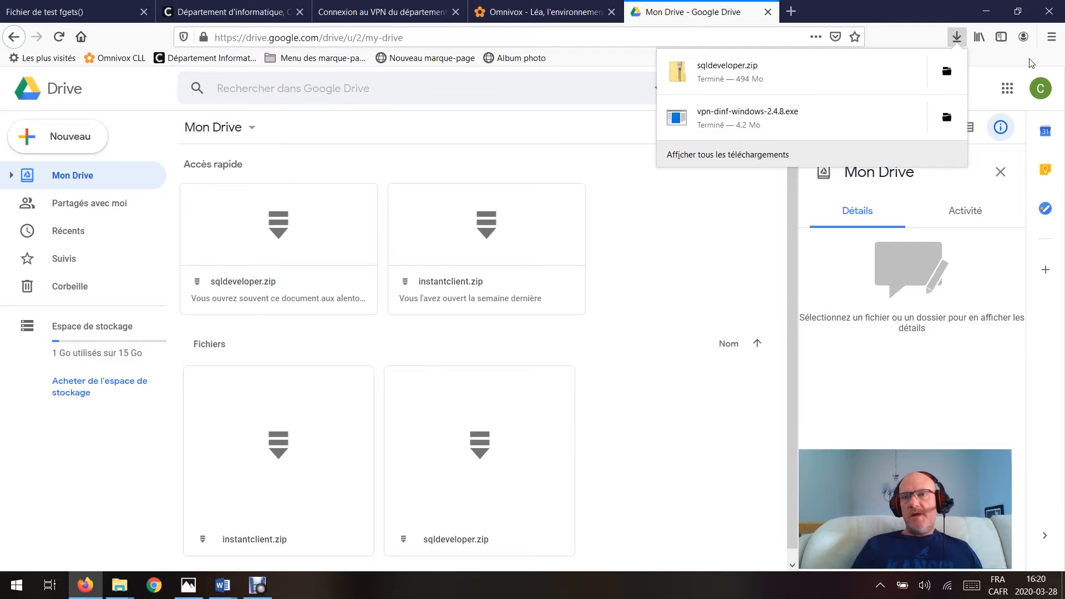
left_click(947, 72)
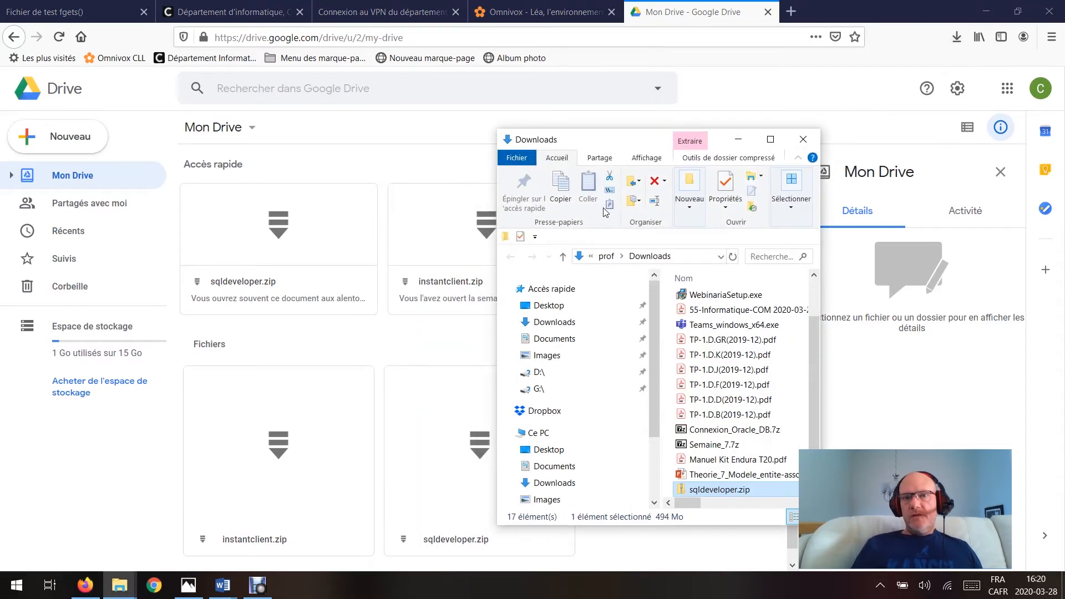
left_click(770, 139)
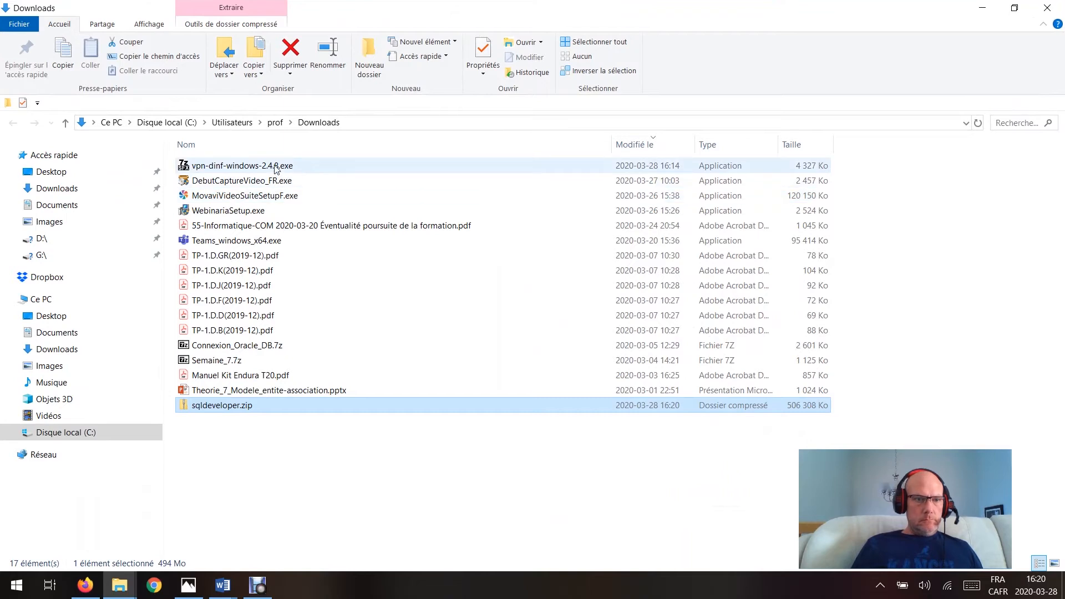
double_click(253, 405)
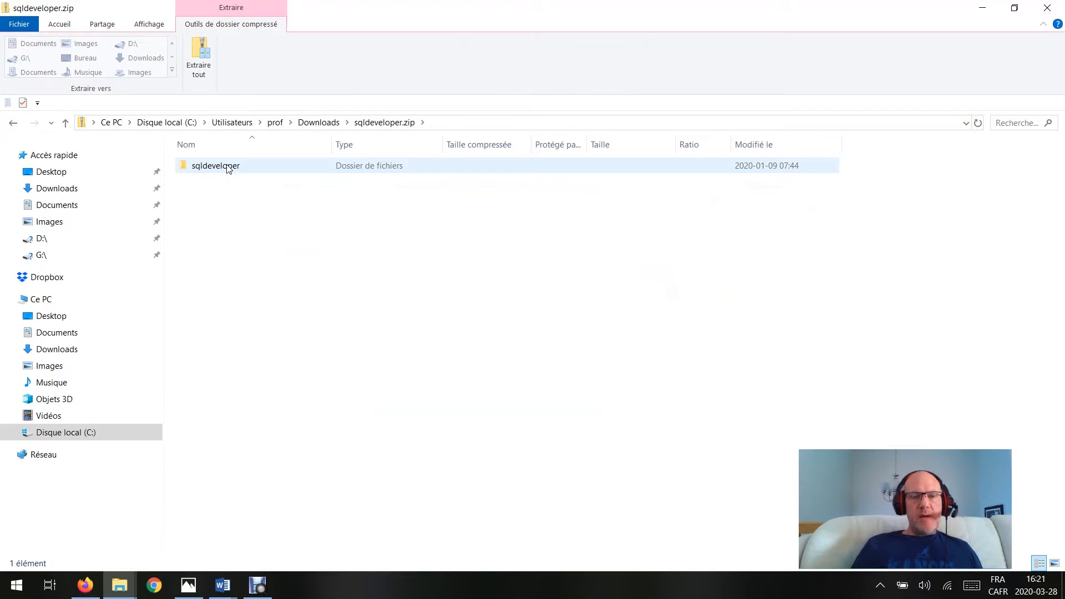
Step: Copy the sqldeveloper folder from the archive and paste it into the Oracle folder of the 420-2B5-LL course
right_click(226, 167)
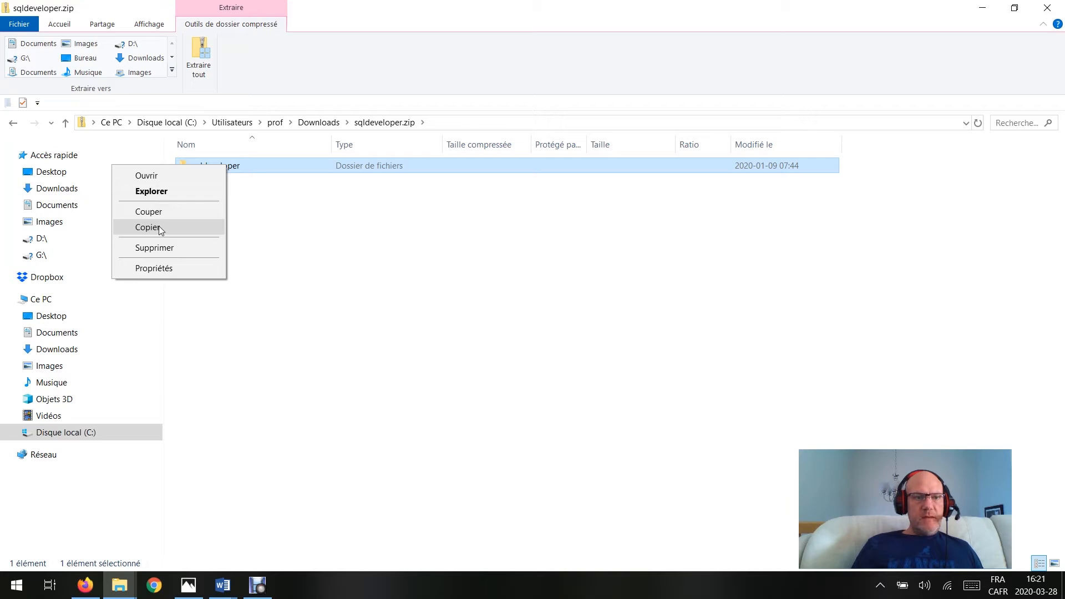
left_click(148, 227)
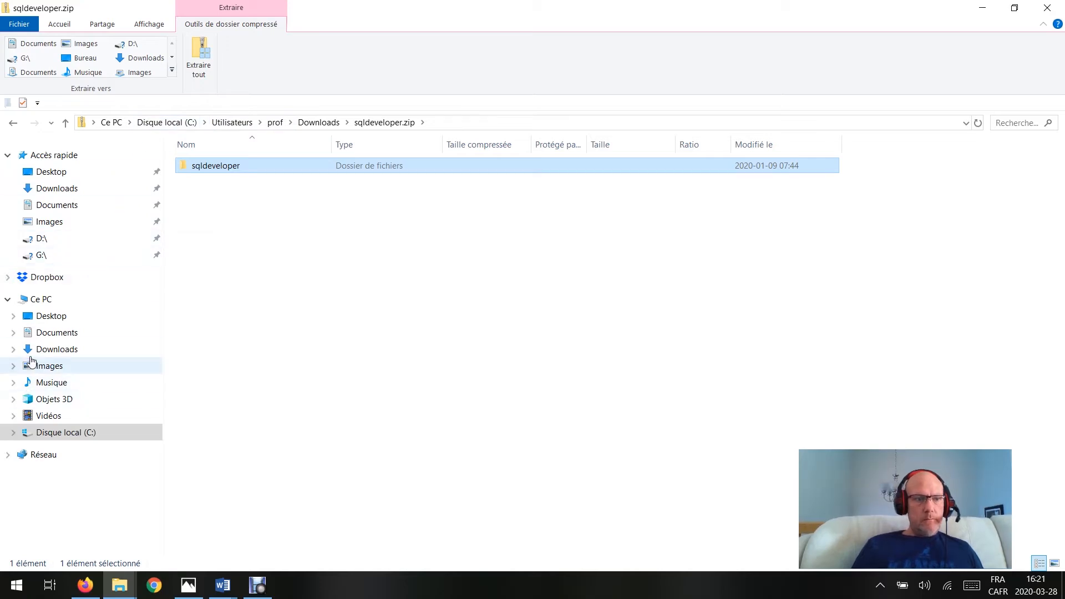
left_click(113, 576)
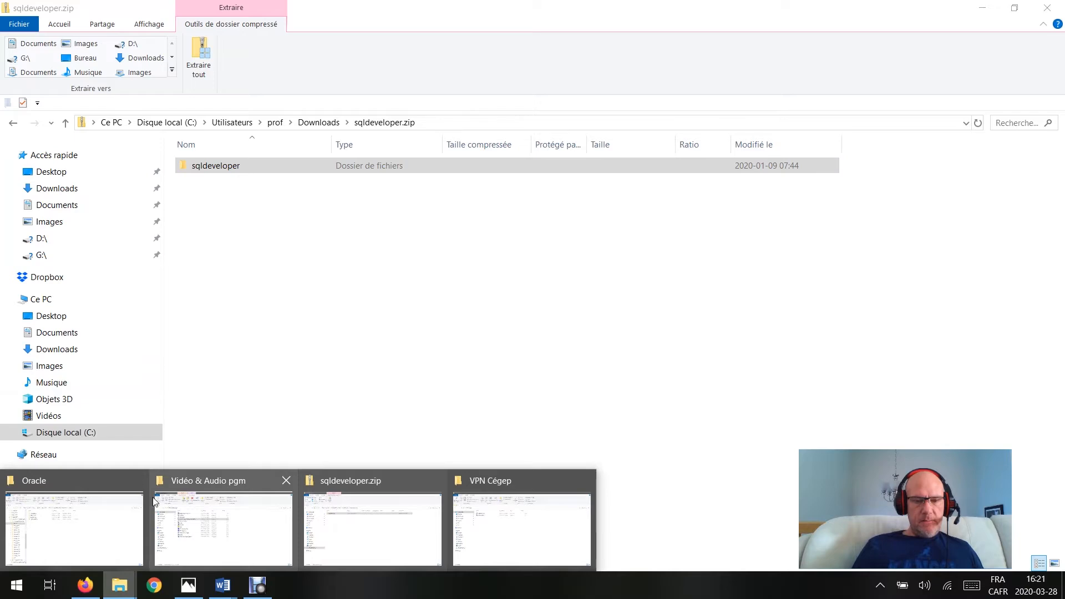
left_click(85, 505)
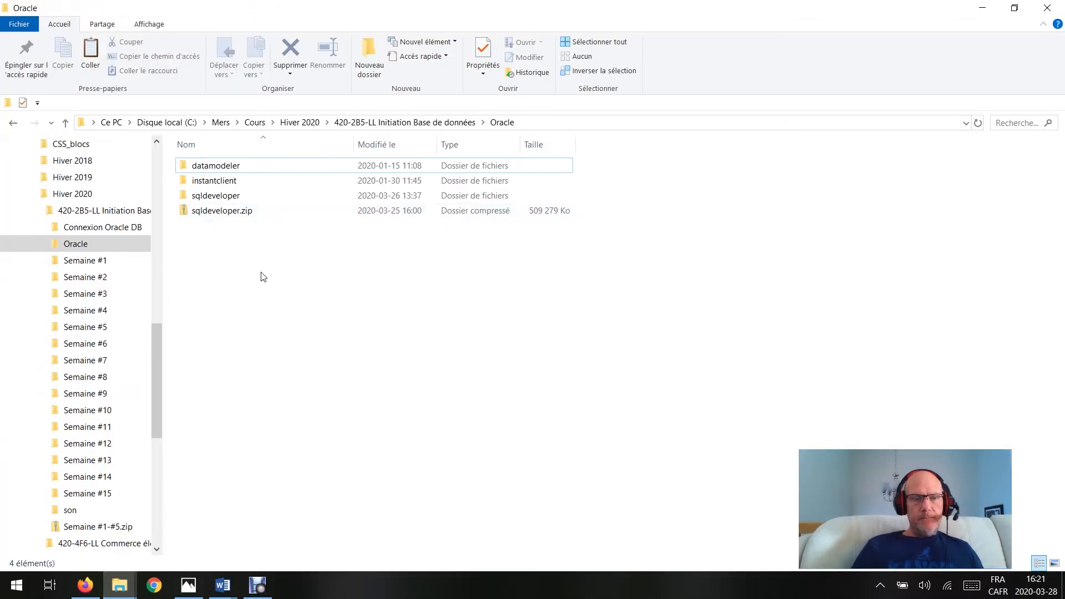
right_click(275, 276)
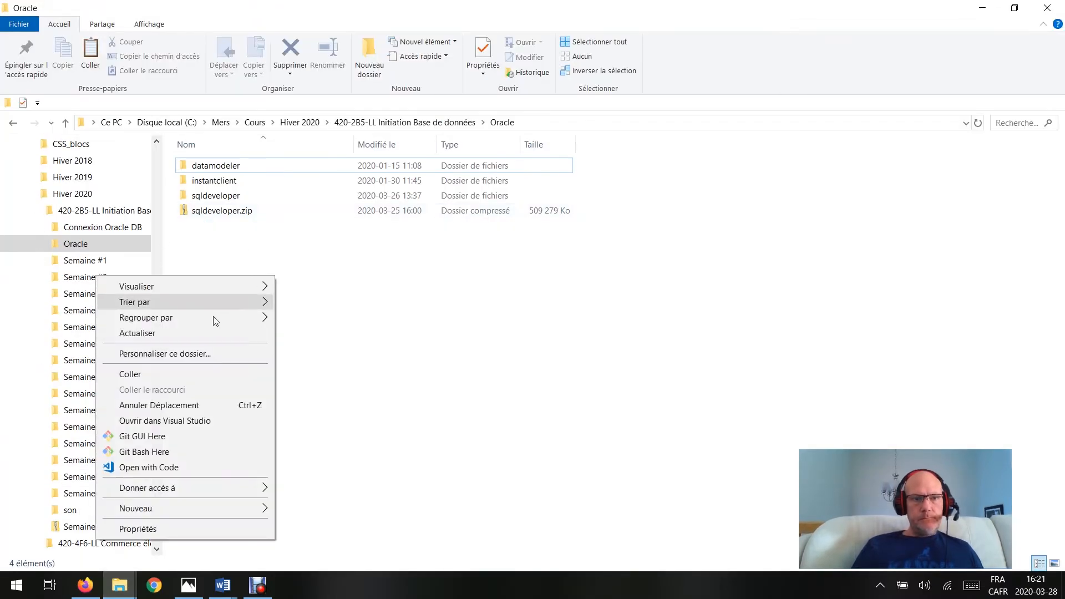
left_click(175, 378)
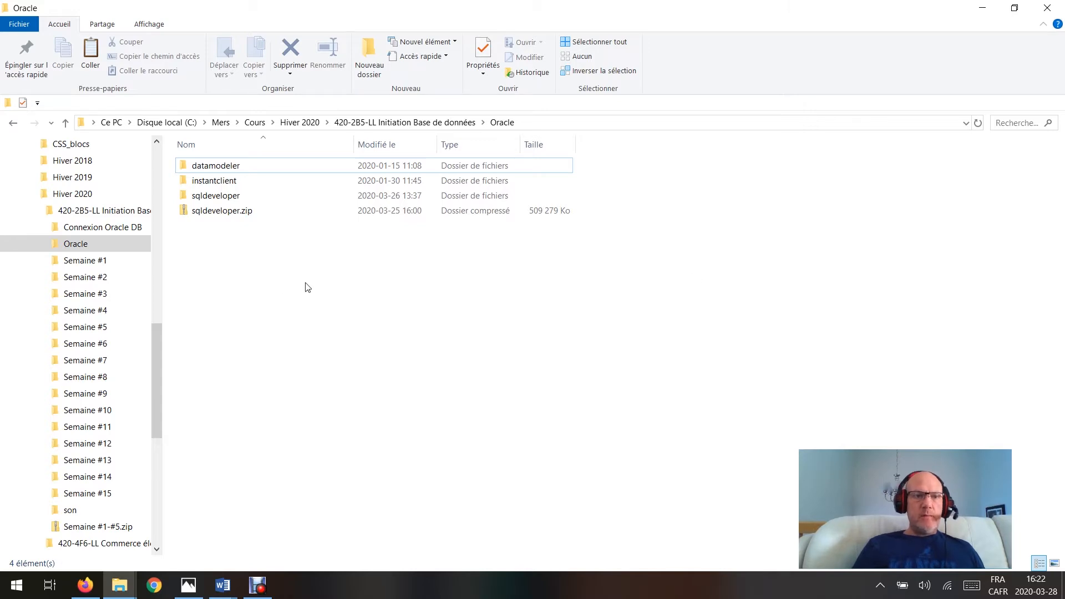
Step: Open the sqldeveloper folder inside the Oracle folder and launch sqldeveloper.exe
double_click(220, 201)
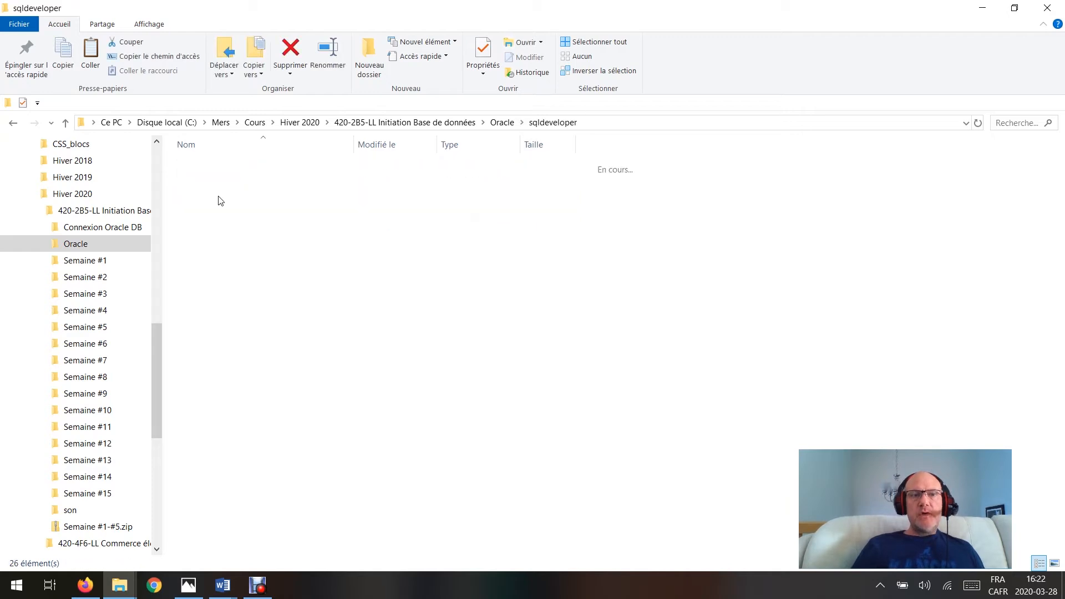
left_click(883, 586)
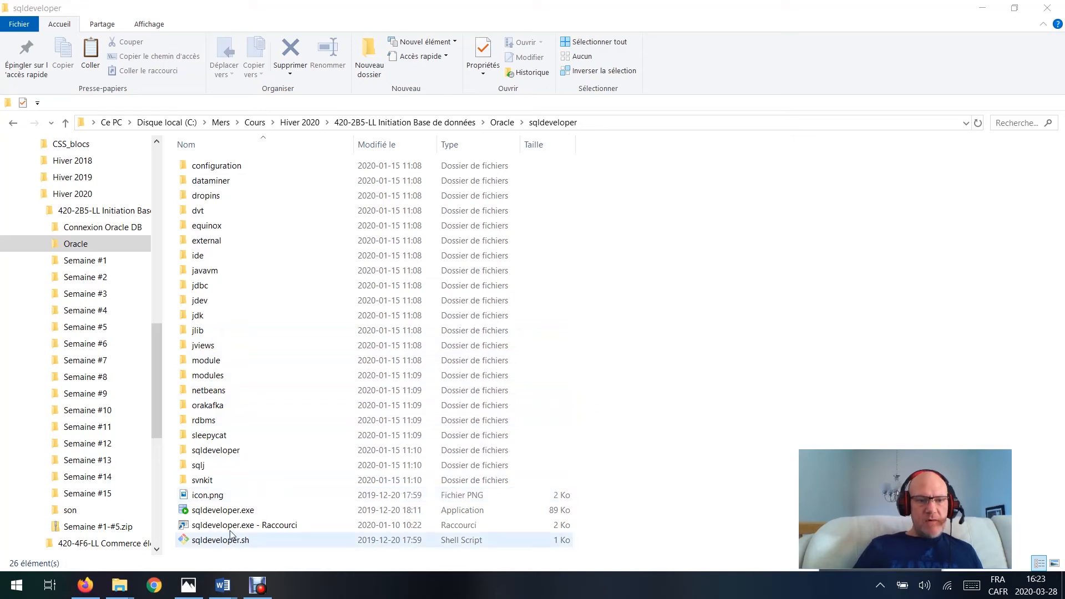
left_click(234, 513)
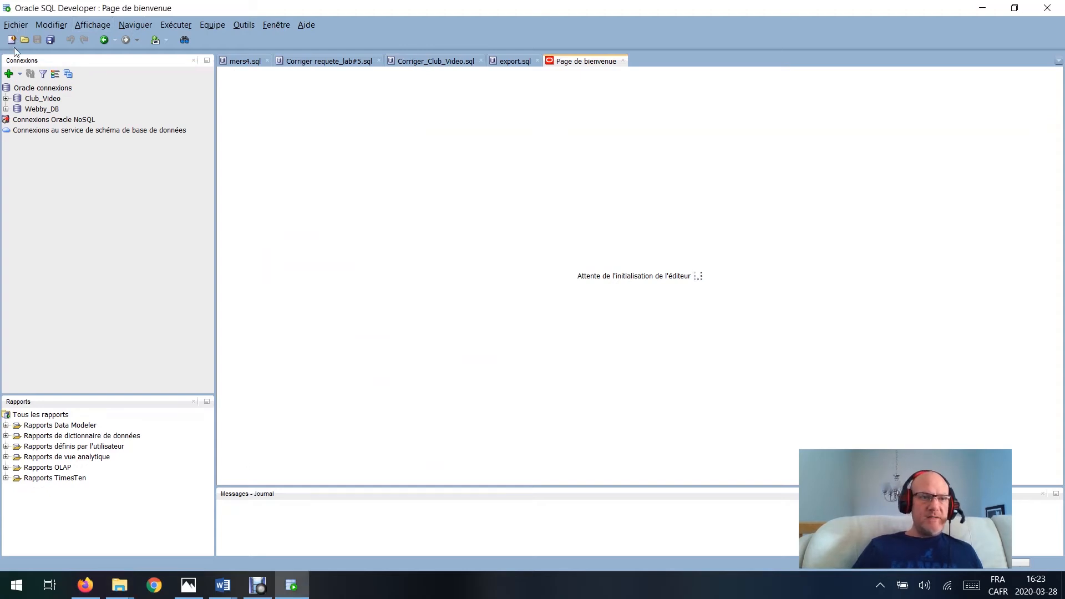
Step: Examine the Club_Video connection's settings in the database connection dialog, and close it without making changes
left_click(15, 25)
left_click(46, 15)
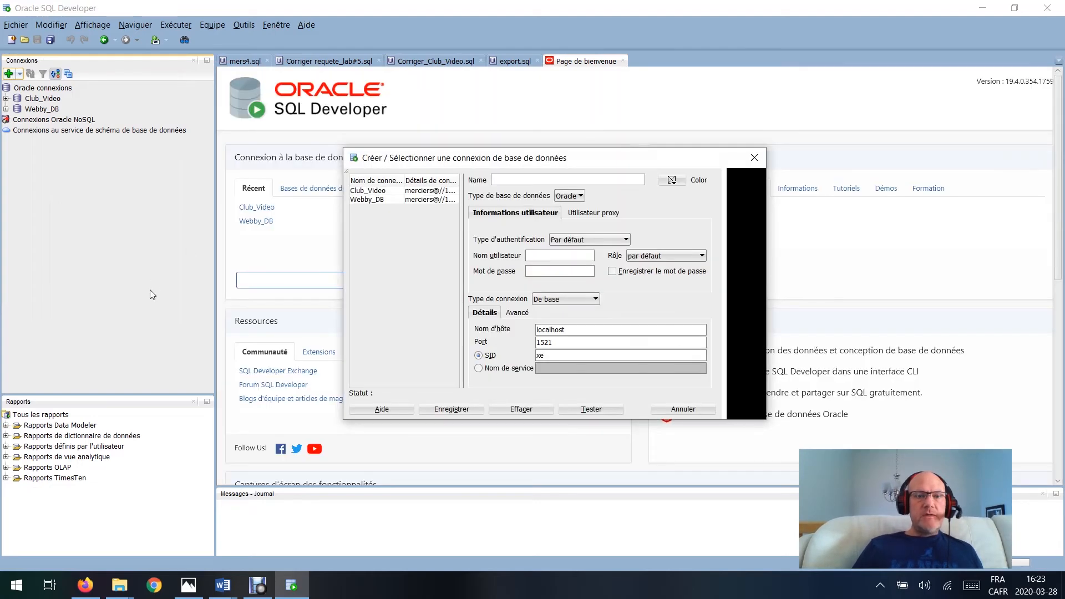
left_click(406, 192)
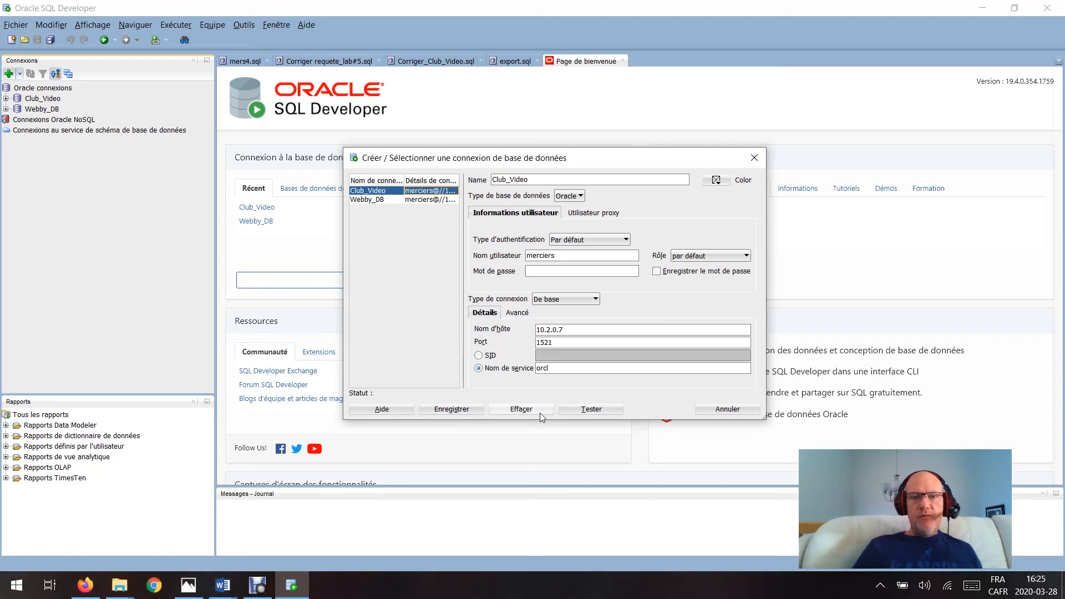
left_click(717, 411)
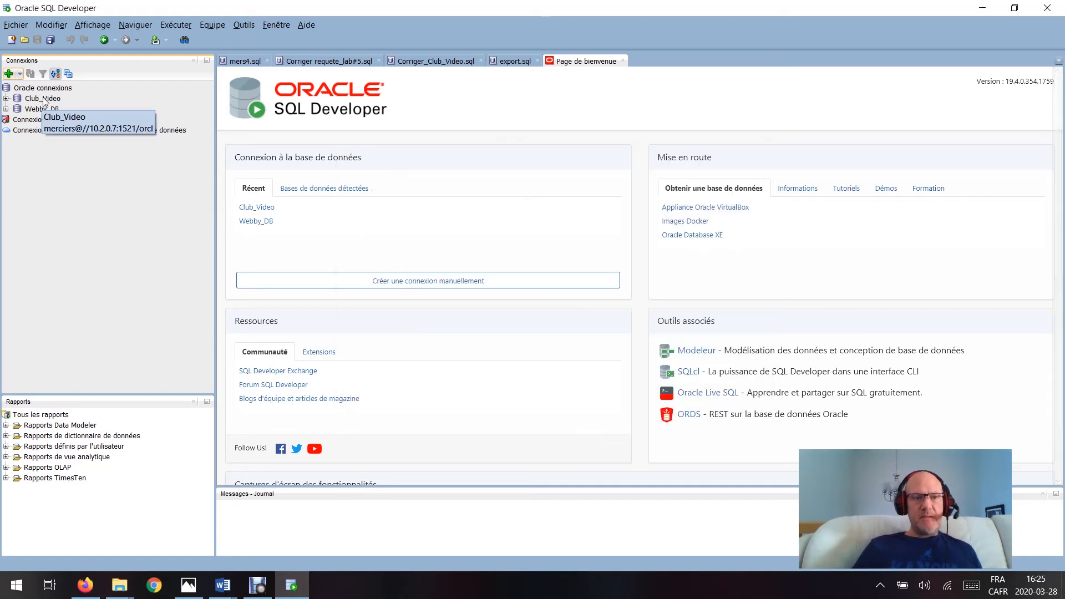
Step: Connect to the Club_Video database with the account password and expand its filtered tables
double_click(43, 99)
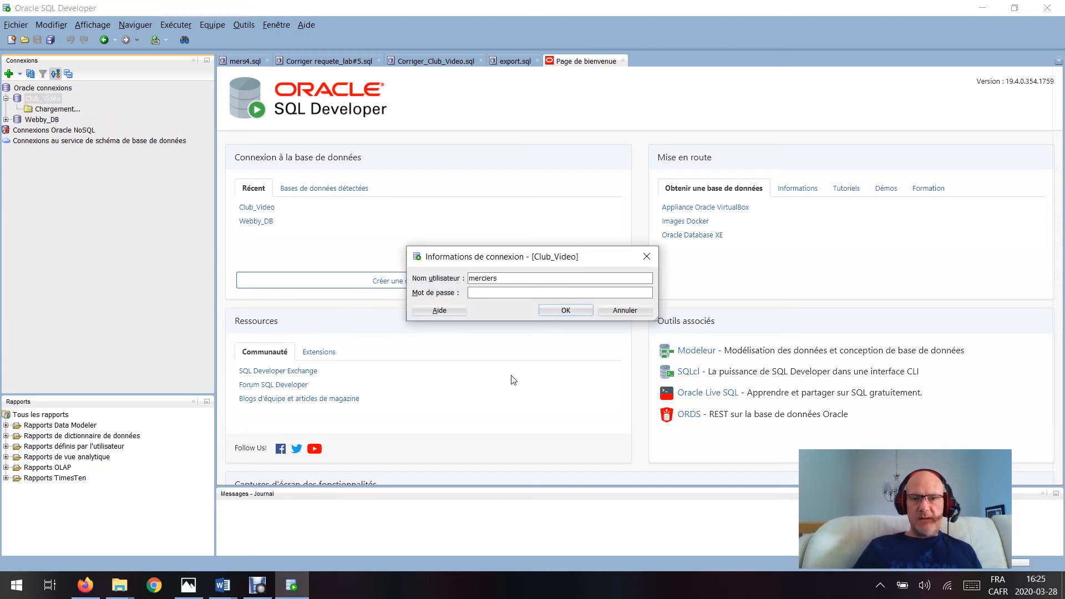
left_click(476, 290)
type("••••••••")
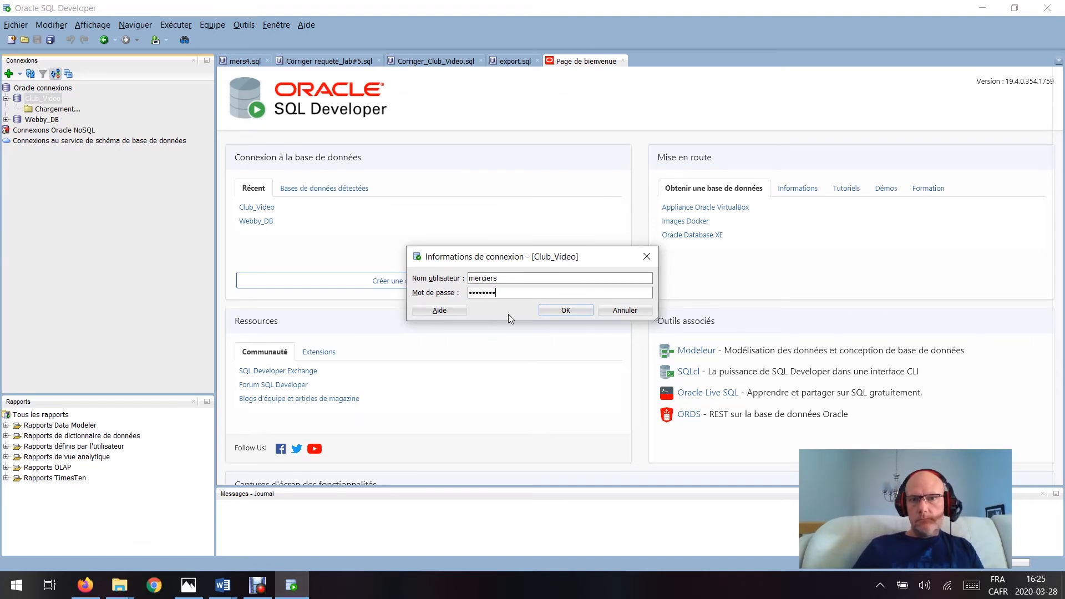
left_click(568, 309)
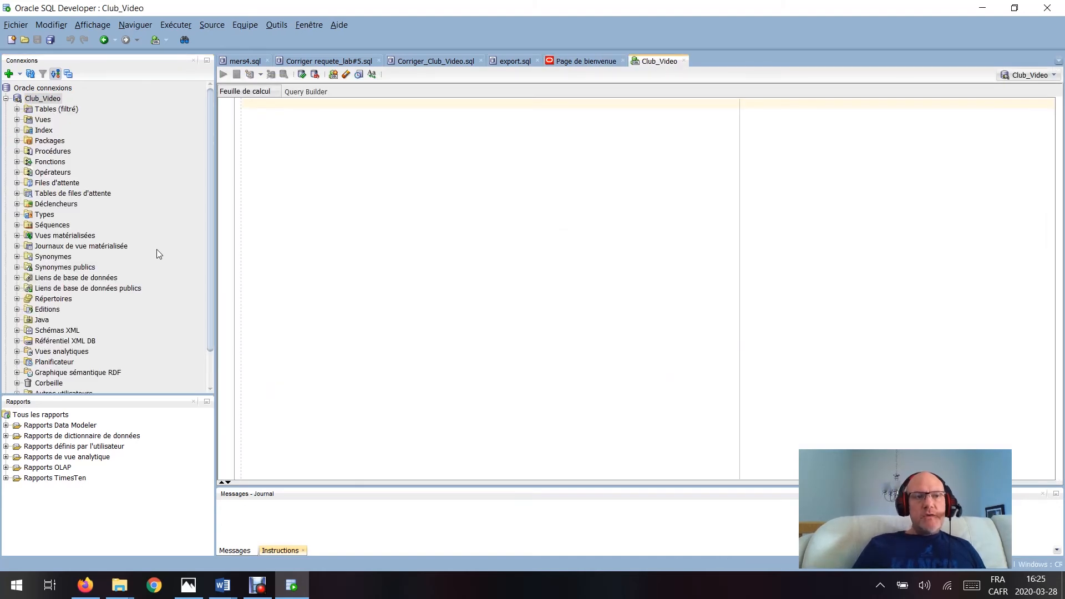
left_click(17, 110)
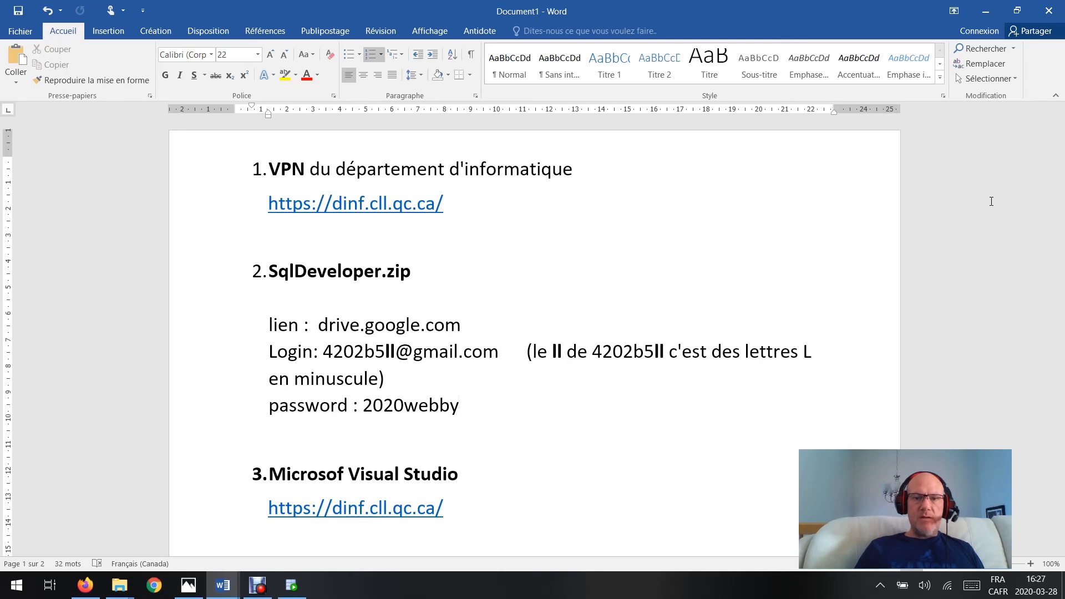
Step: Switch to the department website in Firefox and open the logiciels microsoft quick link
left_click(85, 587)
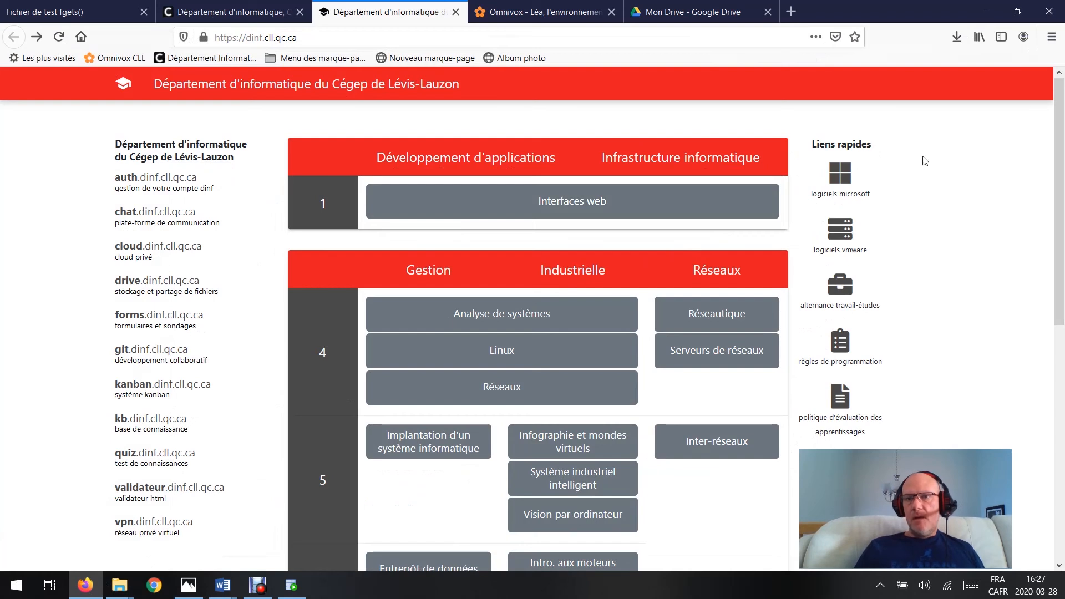
left_click(841, 176)
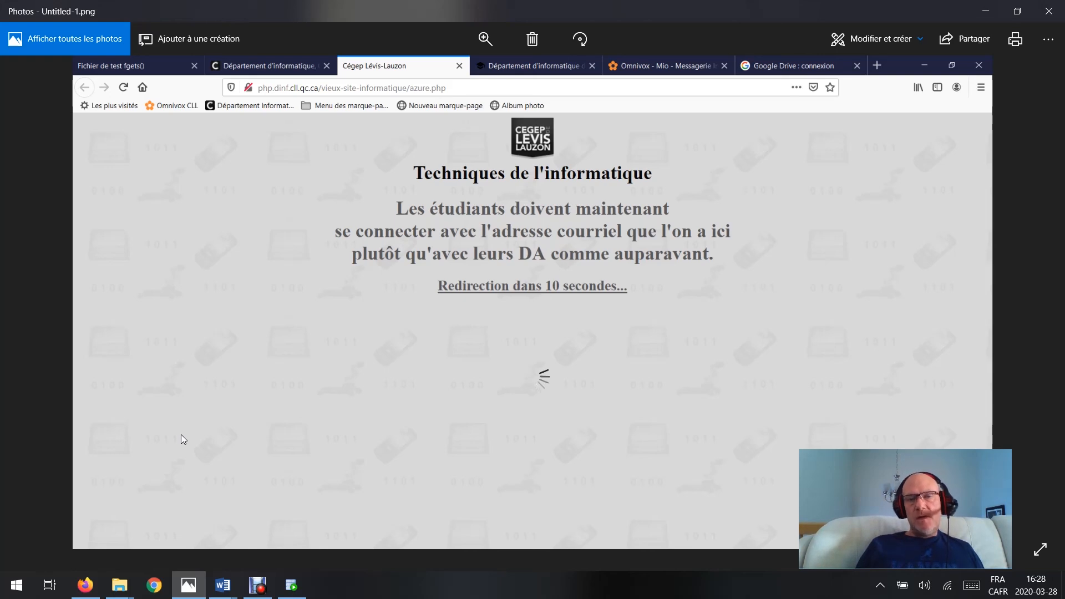
Step: Return to Word and bring up Document2 with the course title page
key("alt+Tab")
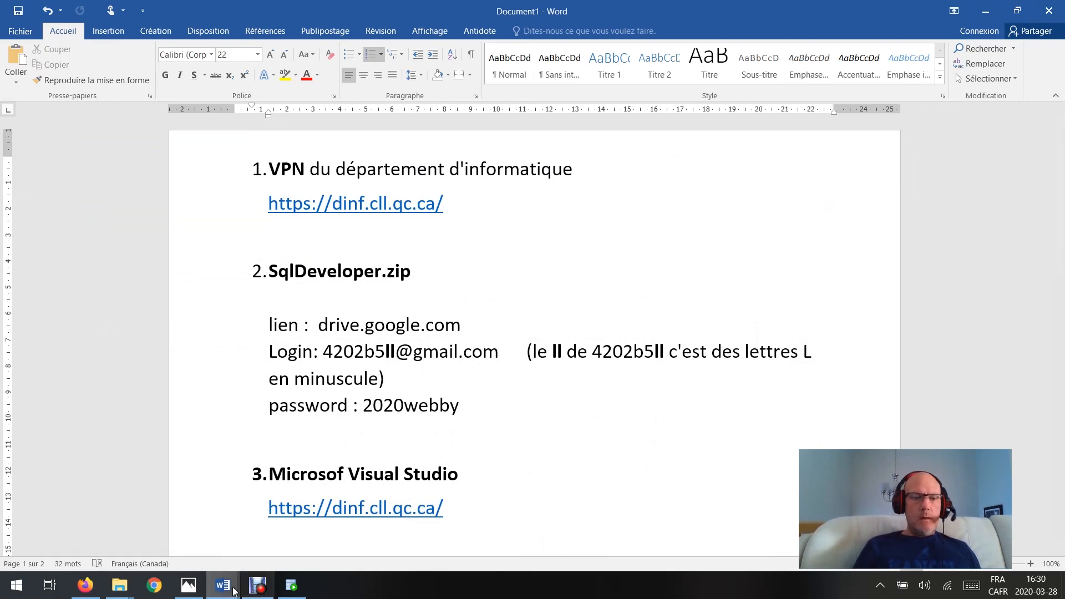
mouse_move(233, 588)
left_click(300, 532)
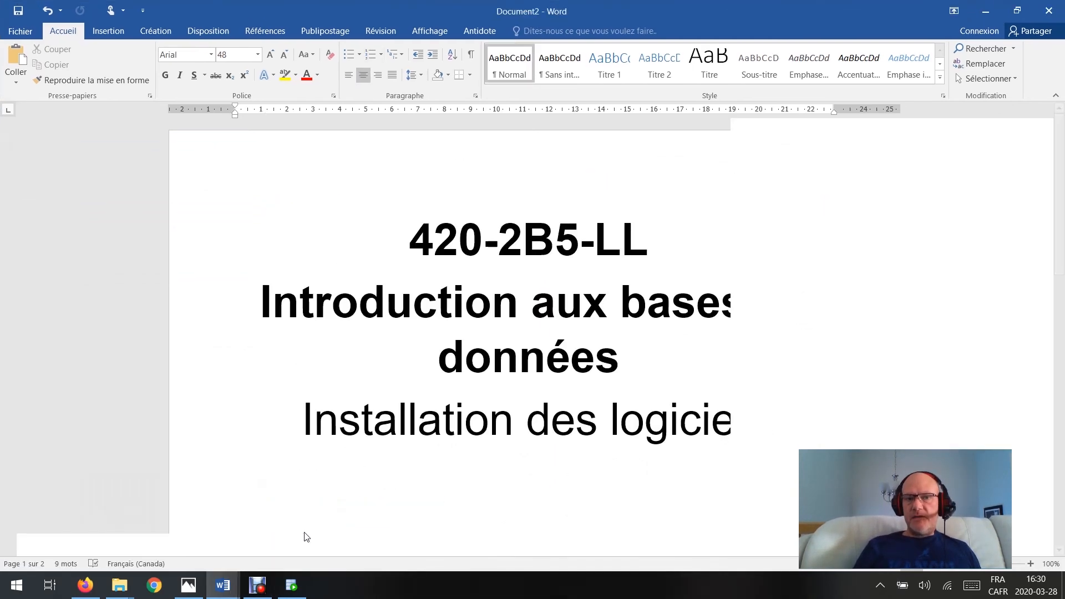